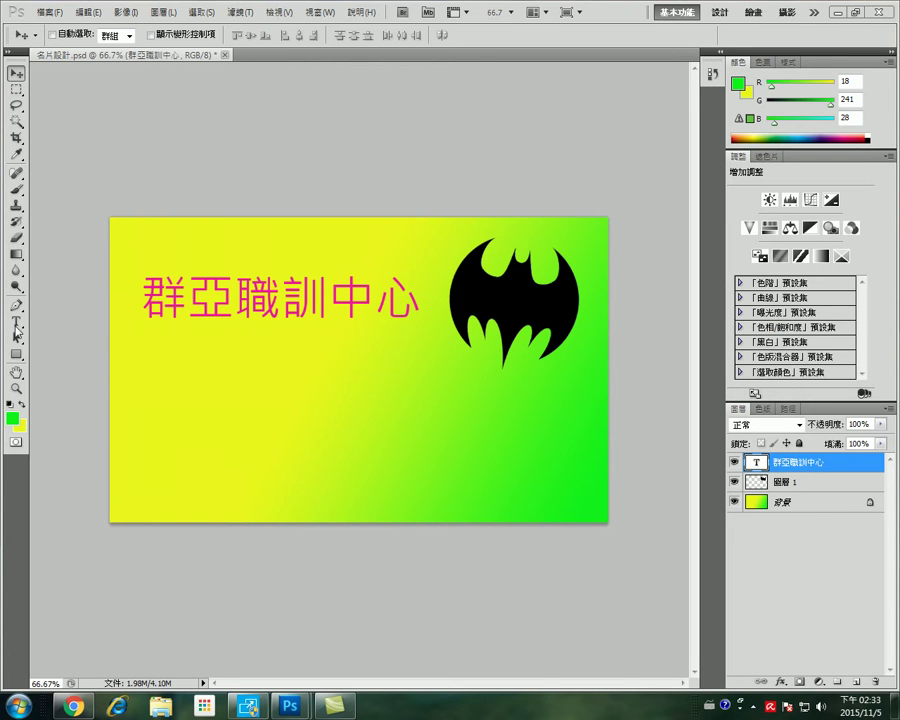
# Step: Select the Horizontal Type tool to add a new line of text to the card
pyautogui.click(16, 323)
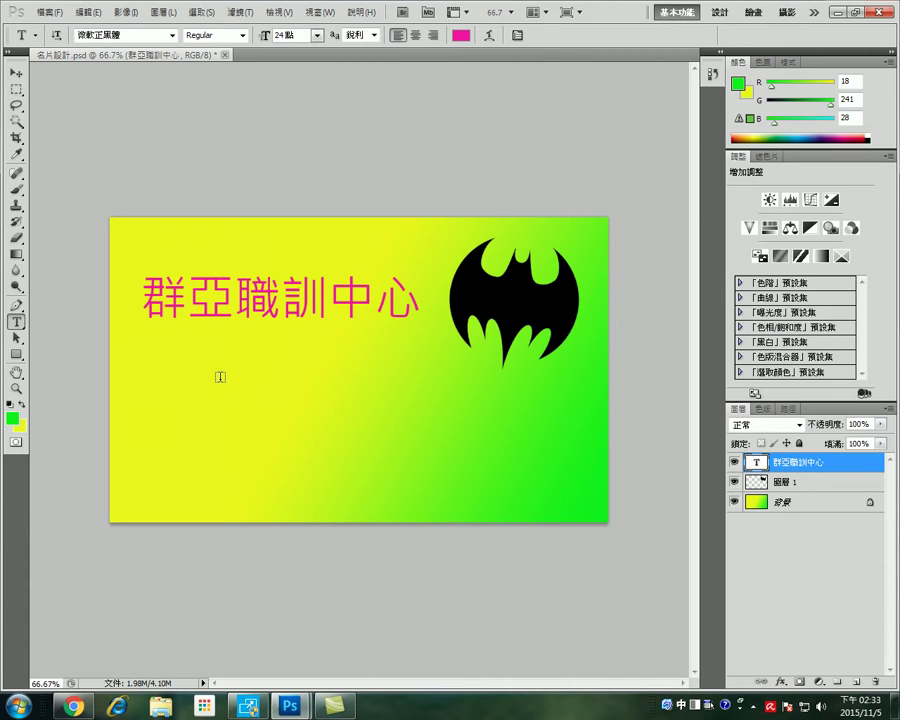
# Step: Type the person's name in black, 24-point 微軟正黑體, on a new layer below the title
pyautogui.click(220, 376)
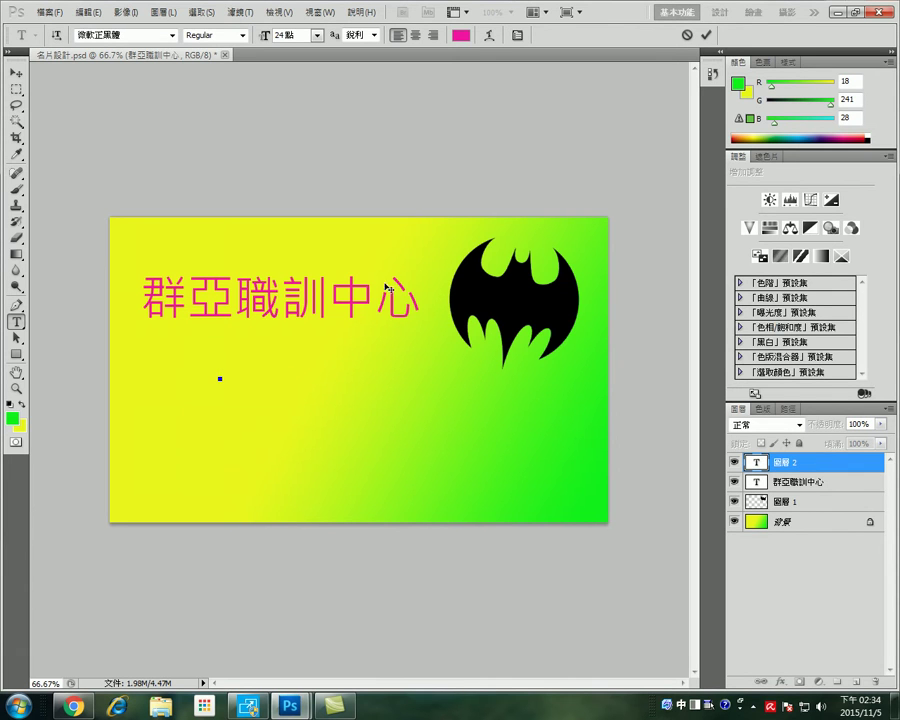
pyautogui.click(461, 36)
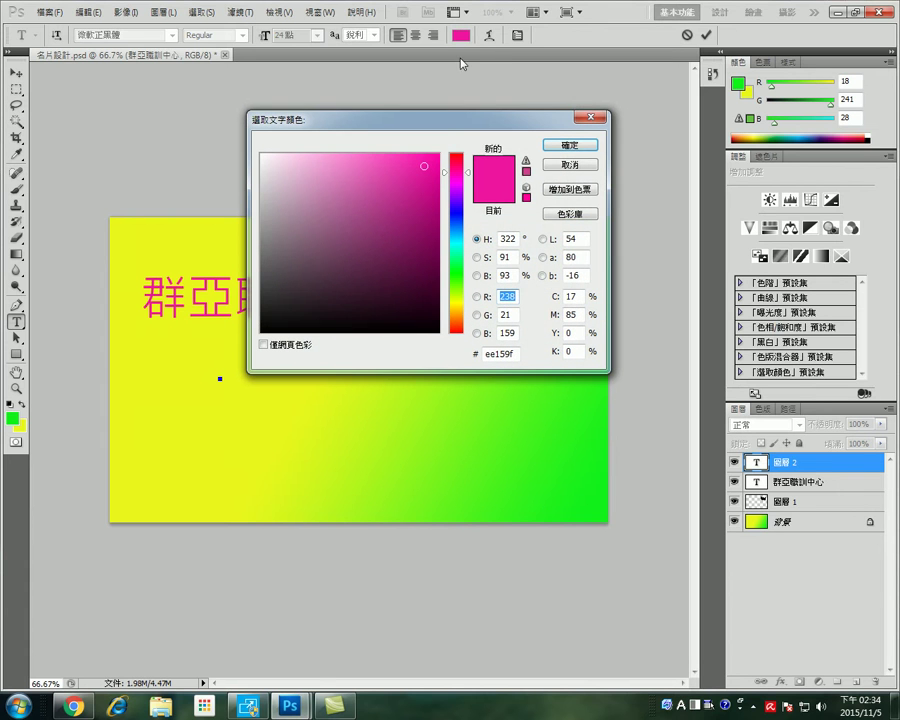
pyautogui.click(430, 322)
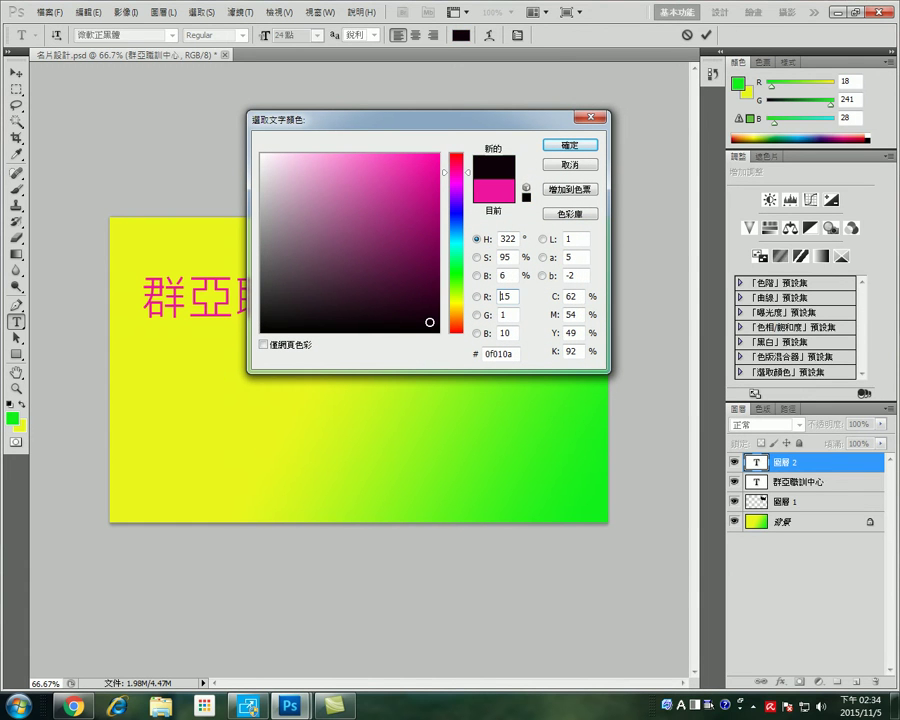
pyautogui.click(550, 146)
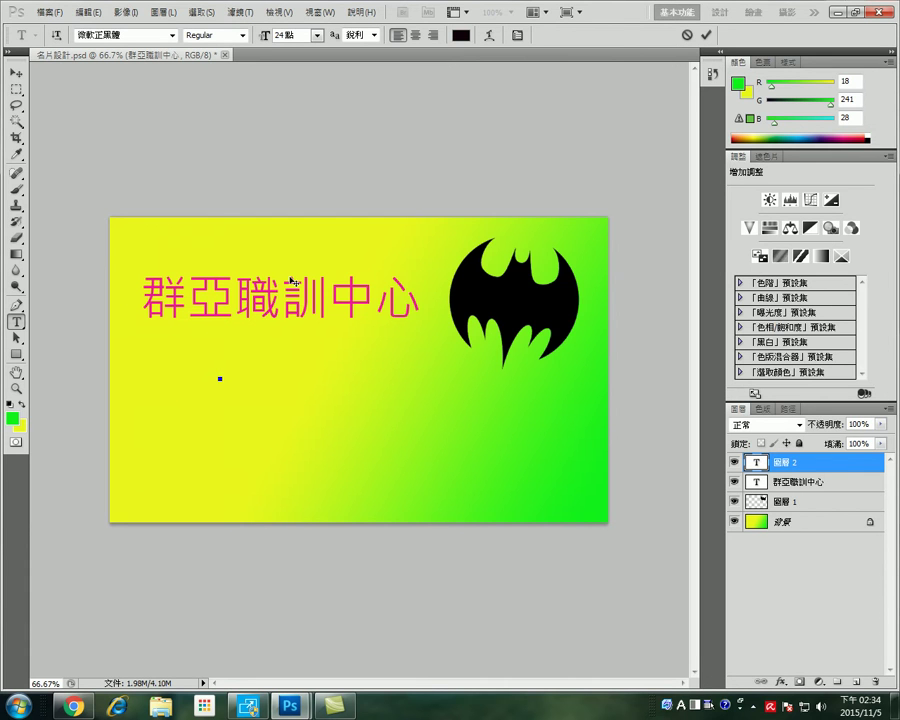
pyautogui.hotkey('ctrl', 'space')
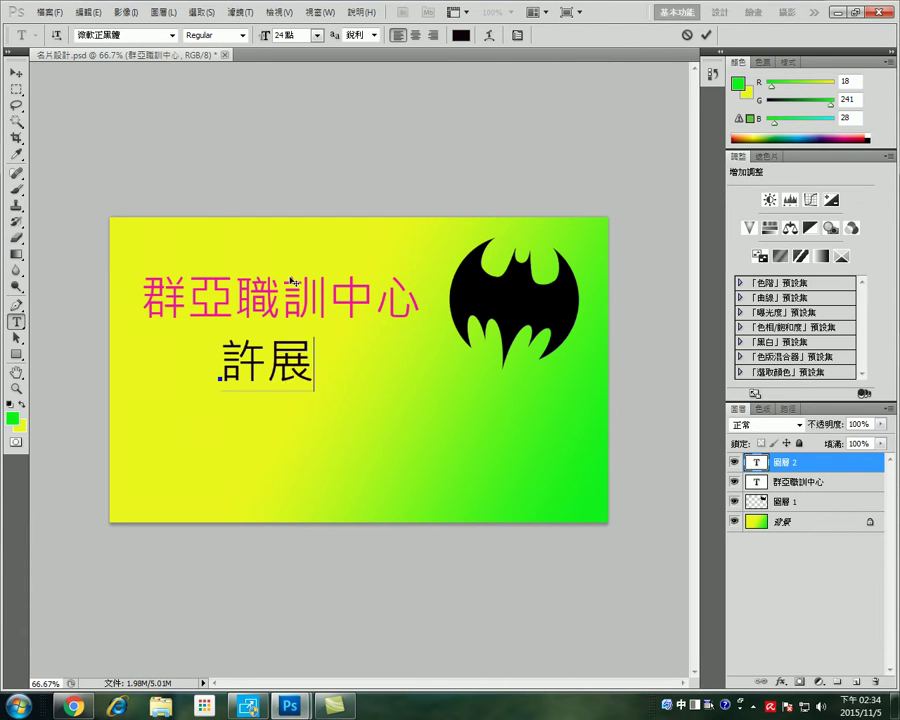
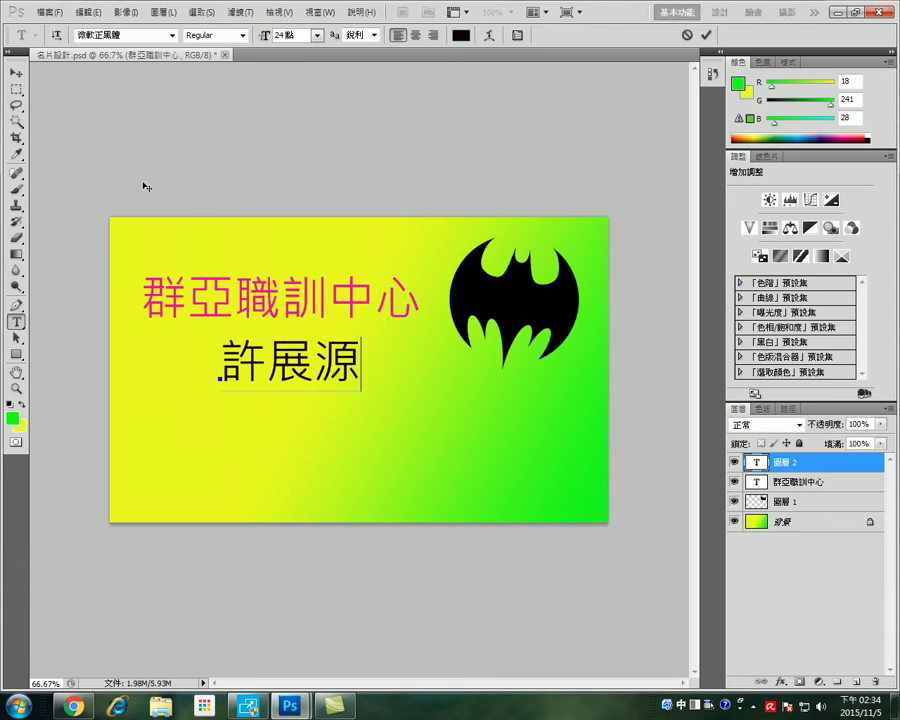
pyautogui.click(15, 73)
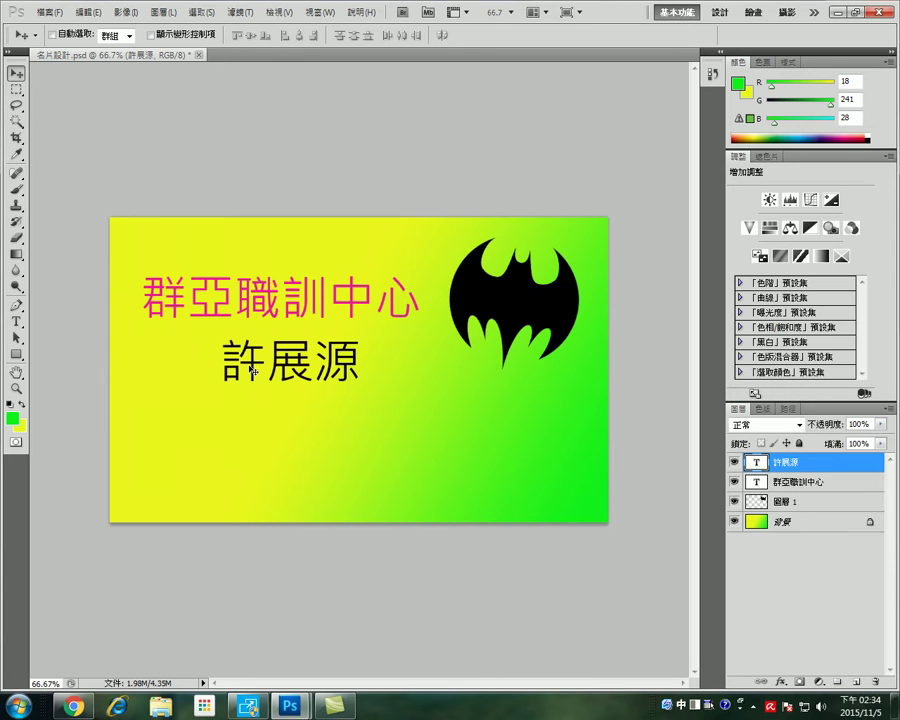
# Step: Nudge the name layer slightly left and down beneath the pink title
pyautogui.moveTo(255, 372); pyautogui.dragTo(243, 381)
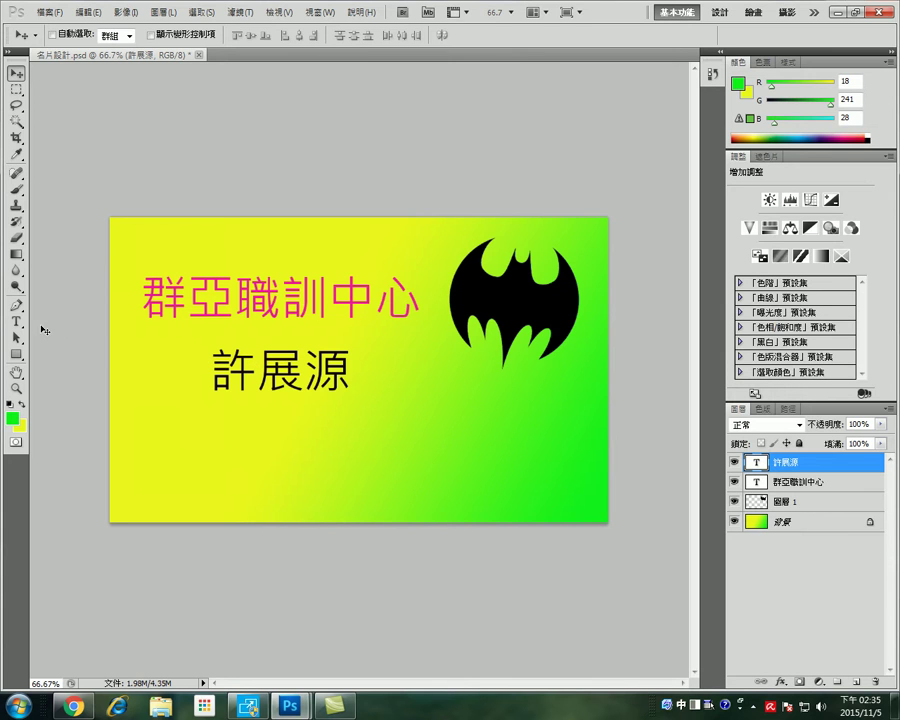
pyautogui.click(20, 324)
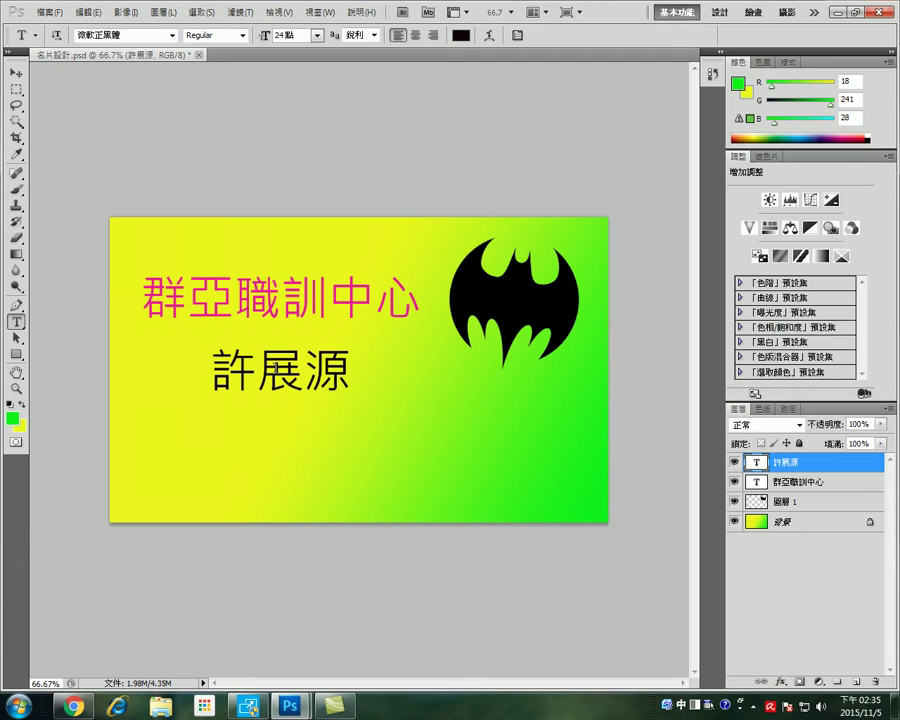
# Step: Select the name text, change it from 24 pt to 18 pt, and commit the edit
pyautogui.click(275, 367)
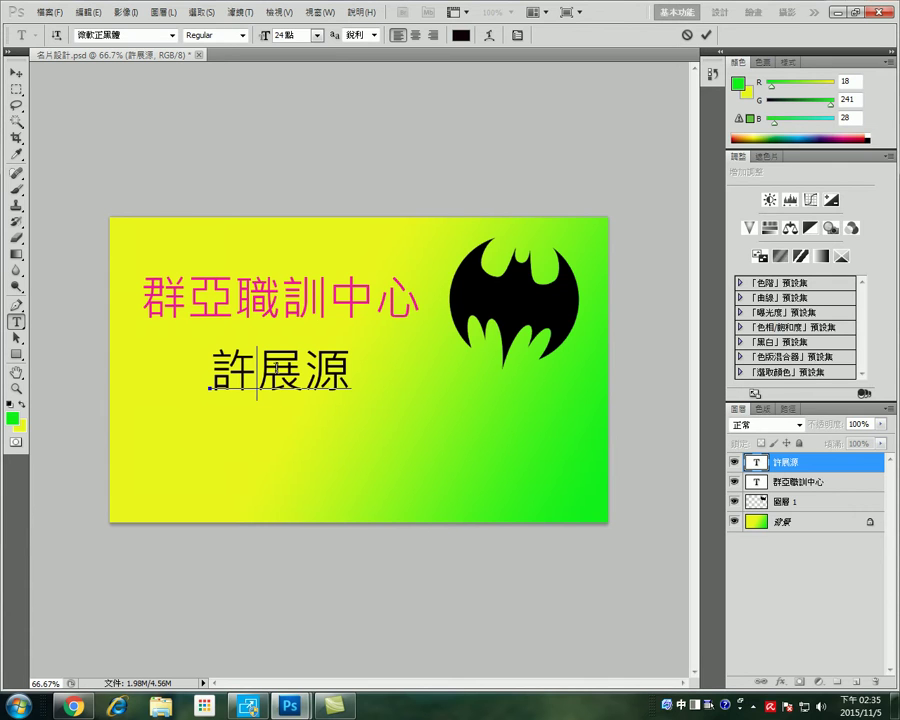
pyautogui.click(233, 372)
pyautogui.moveTo(233, 372); pyautogui.dragTo(340, 378)
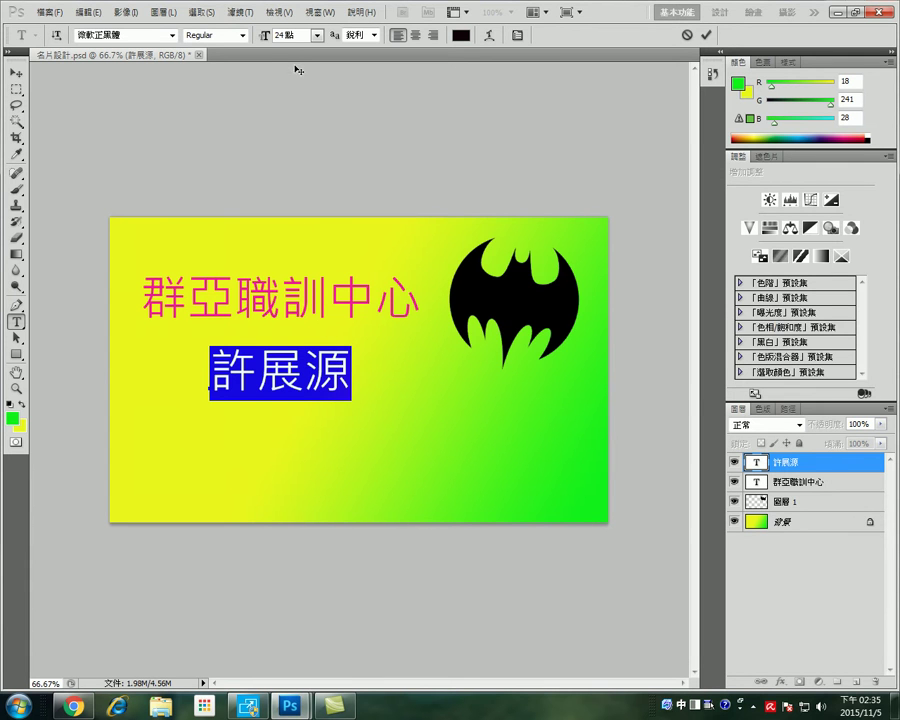
pyautogui.click(317, 36)
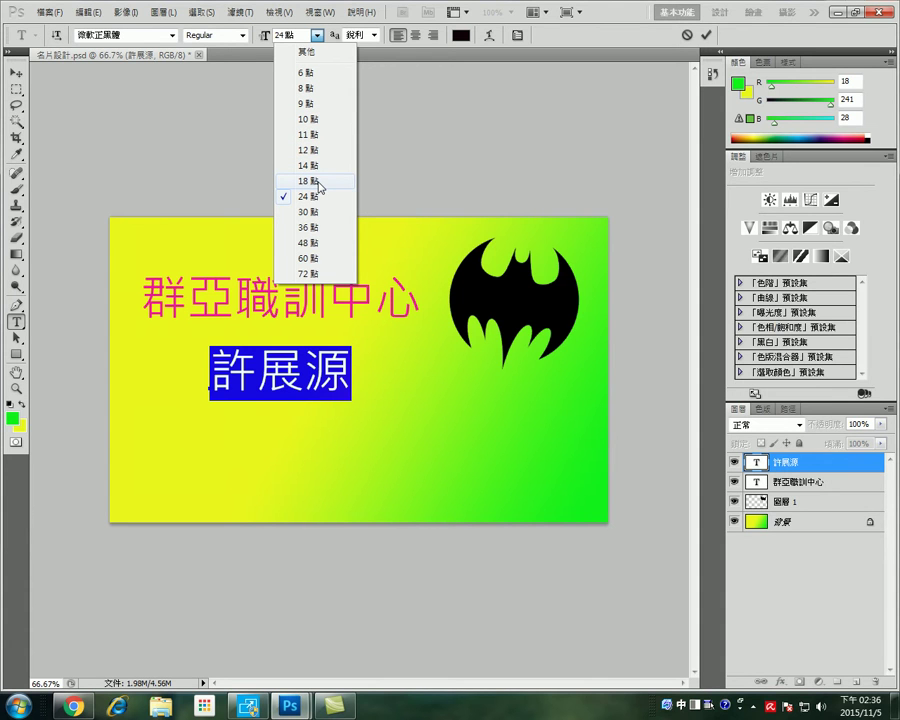
pyautogui.click(320, 181)
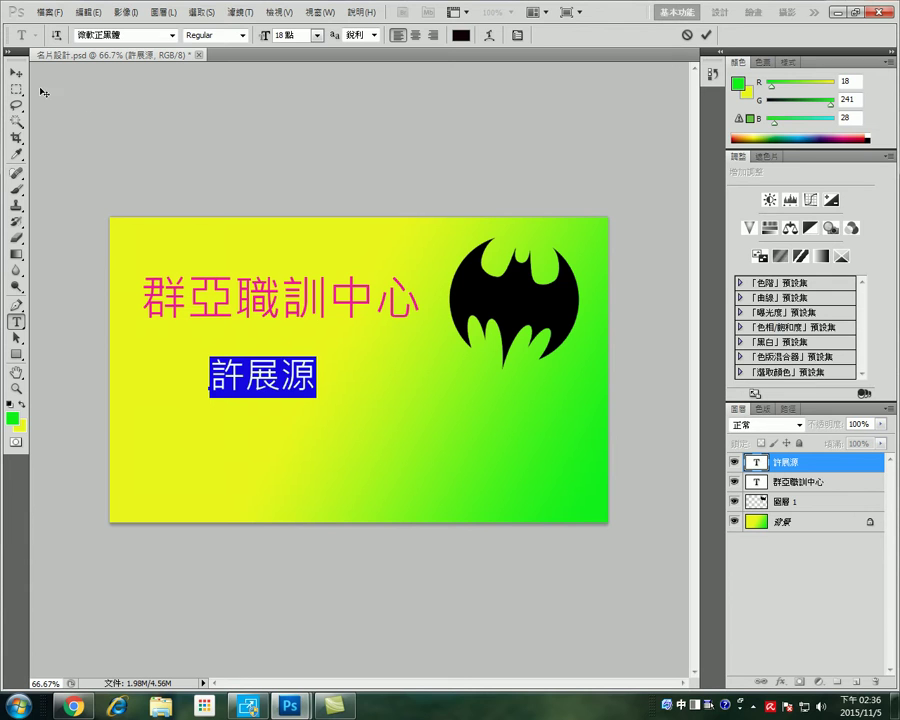
pyautogui.click(16, 73)
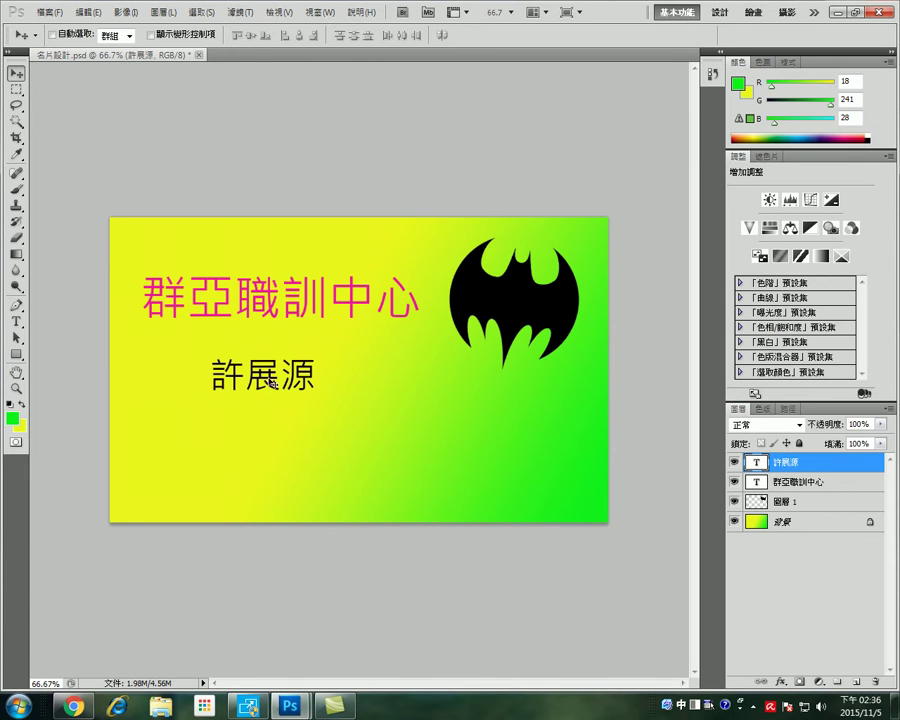
# Step: Try several positions for the 18-pt name, leaving it centred under the pink title
pyautogui.moveTo(270, 402)
pyautogui.mouseDown()
pyautogui.moveTo(288, 363)
pyautogui.moveTo(288, 377)
pyautogui.mouseUp()
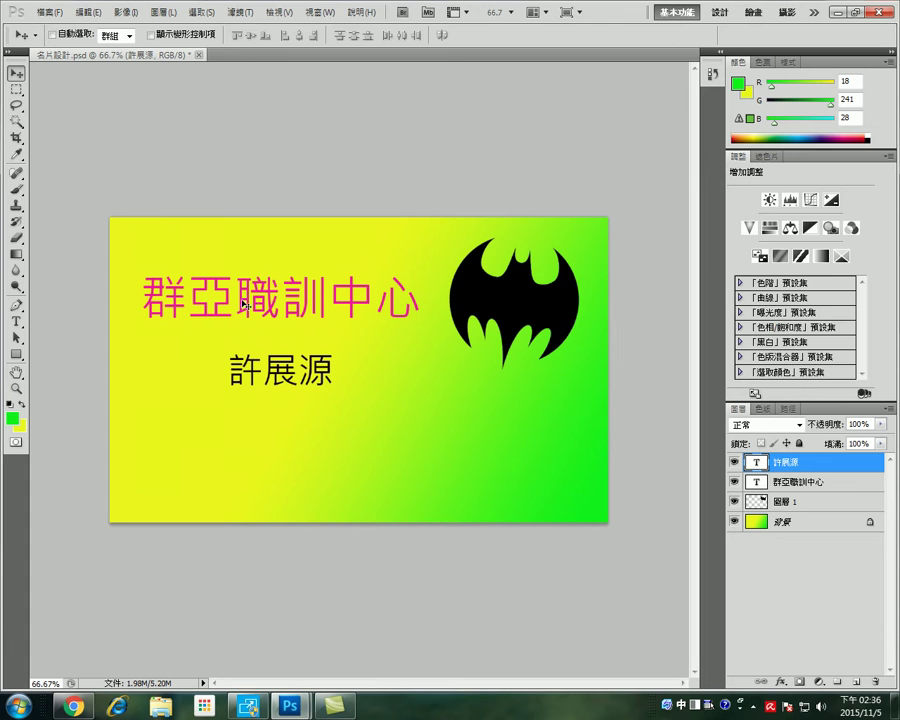
pyautogui.moveTo(265, 303); pyautogui.dragTo(267, 243)
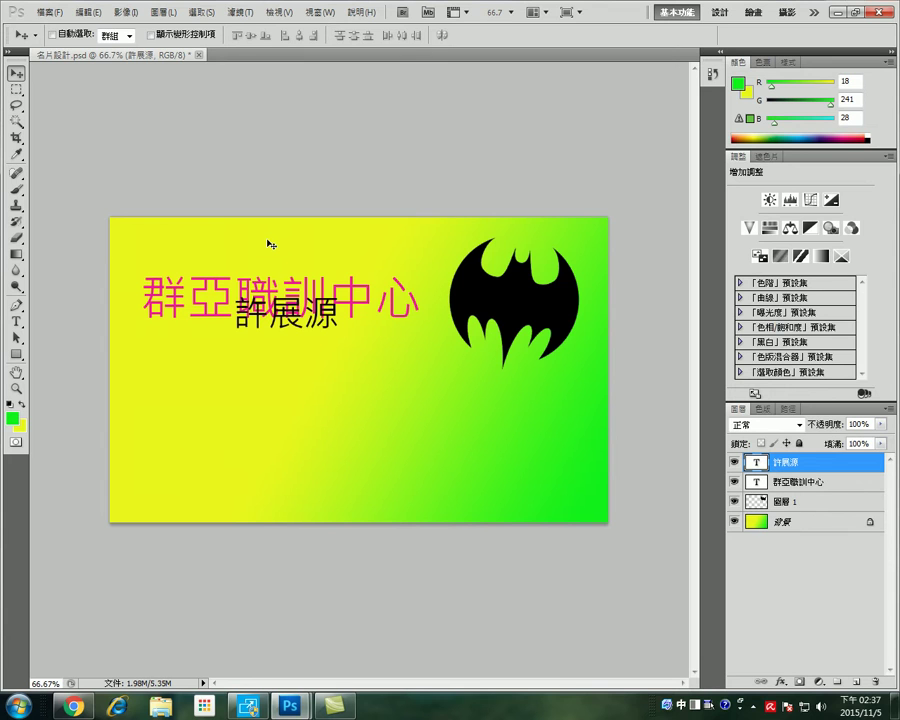
pyautogui.moveTo(259, 321); pyautogui.dragTo(254, 383)
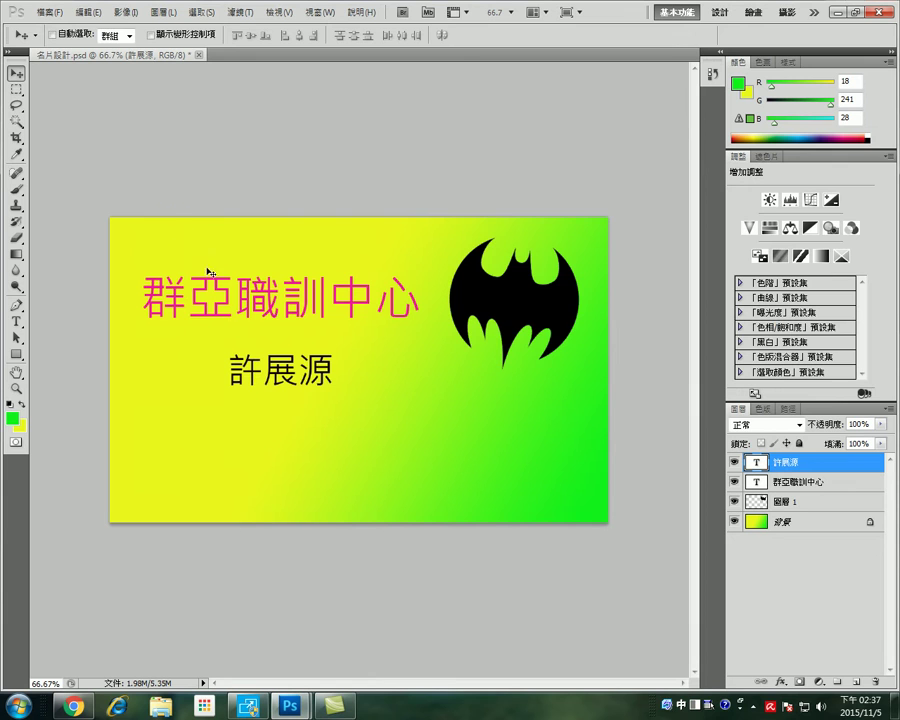
pyautogui.click(17, 75)
# Step: Move the pink title and then the black name up slightly
pyautogui.moveTo(268, 297); pyautogui.dragTo(269, 284)
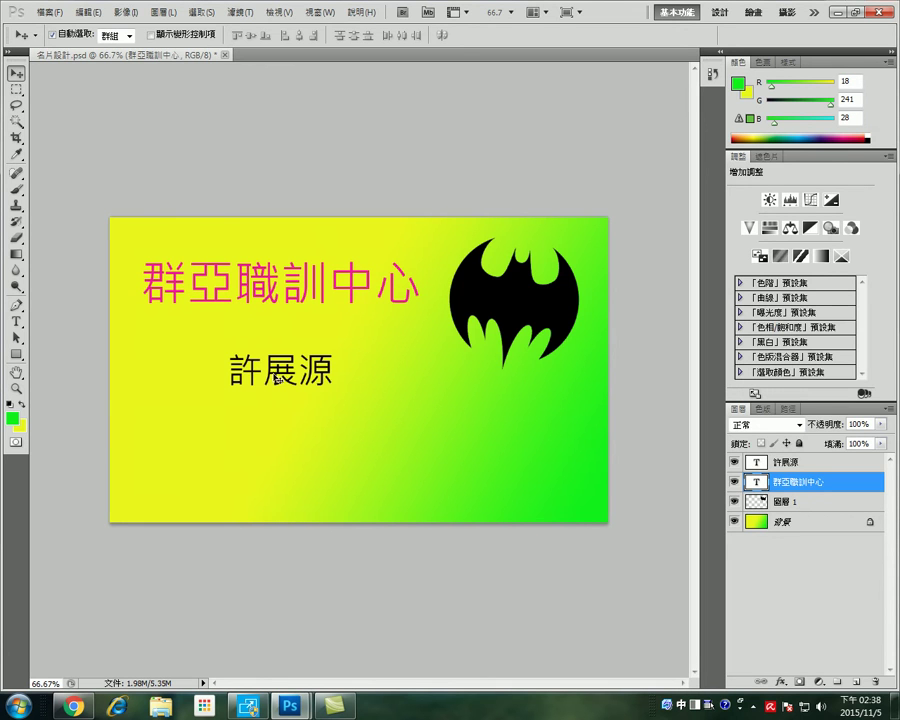
pyautogui.moveTo(279, 381); pyautogui.dragTo(279, 366)
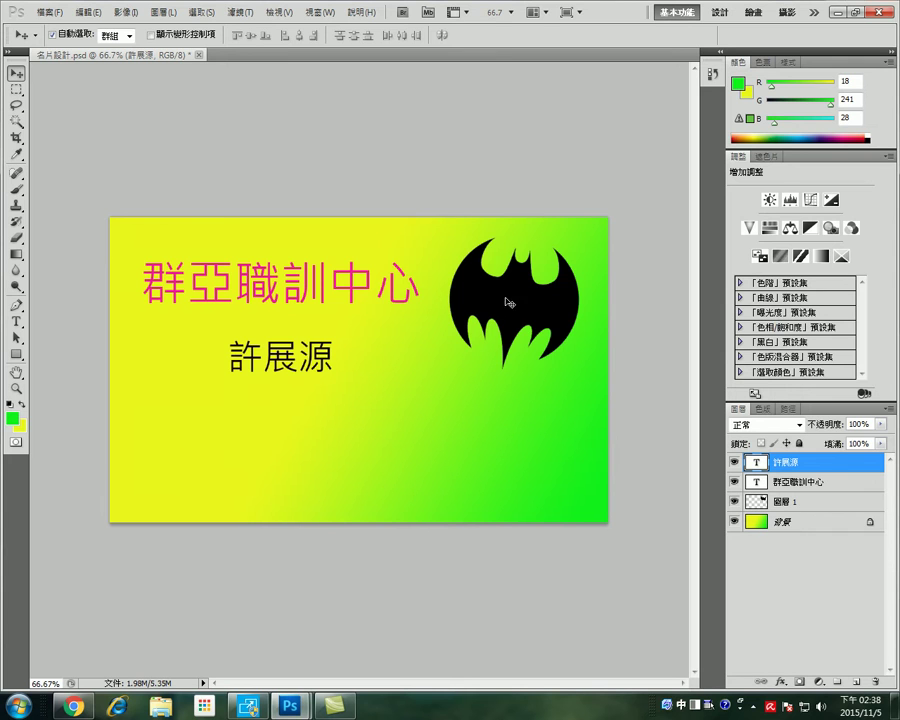
# Step: Nudge the bat logo layer slightly down and right at the card's upper right
pyautogui.moveTo(511, 297)
pyautogui.mouseDown()
pyautogui.moveTo(509, 313)
pyautogui.moveTo(518, 301)
pyautogui.mouseUp()
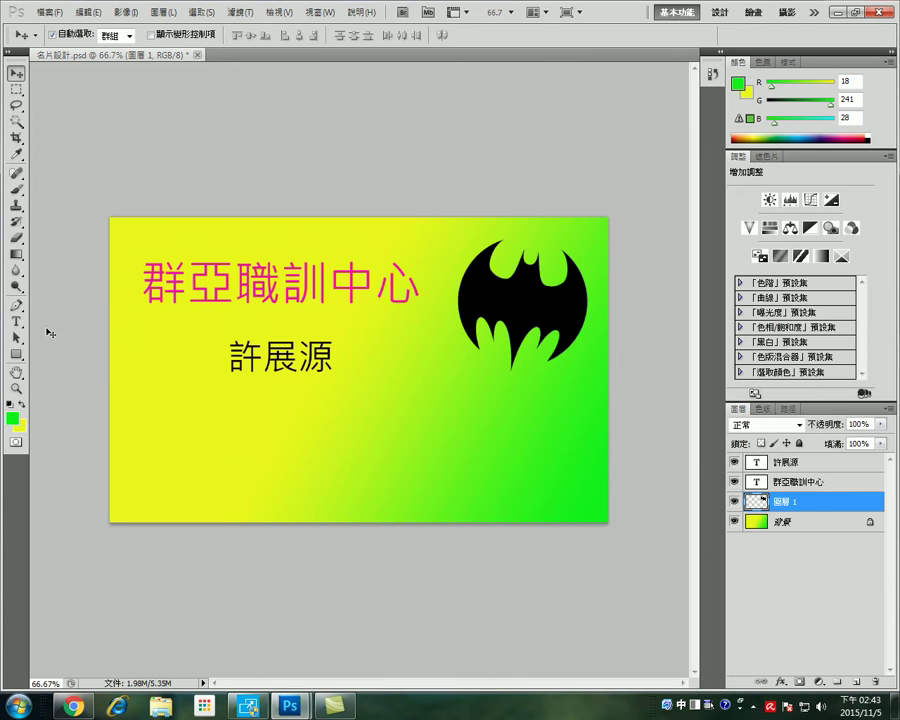
# Step: Start an empty horizontal text layer on the lower left, below the name
pyautogui.click(17, 322)
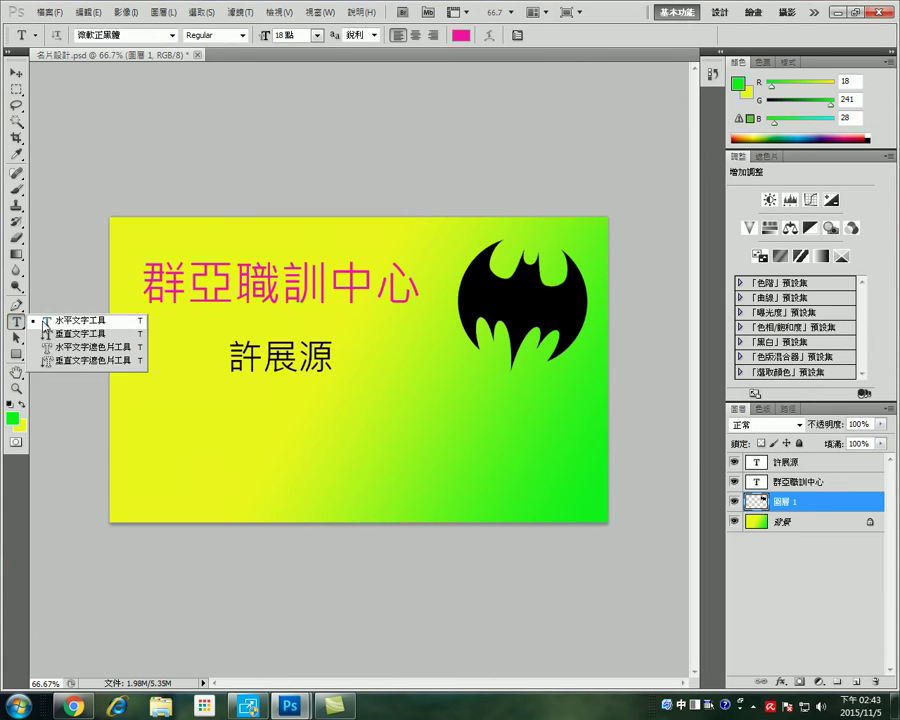
pyautogui.click(17, 325)
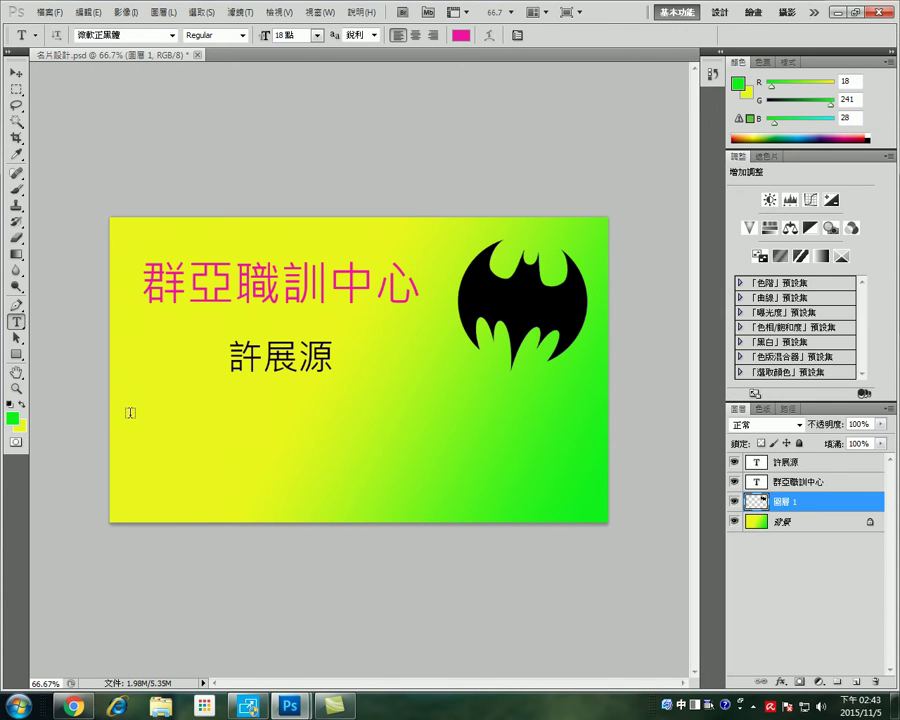
pyautogui.click(208, 435)
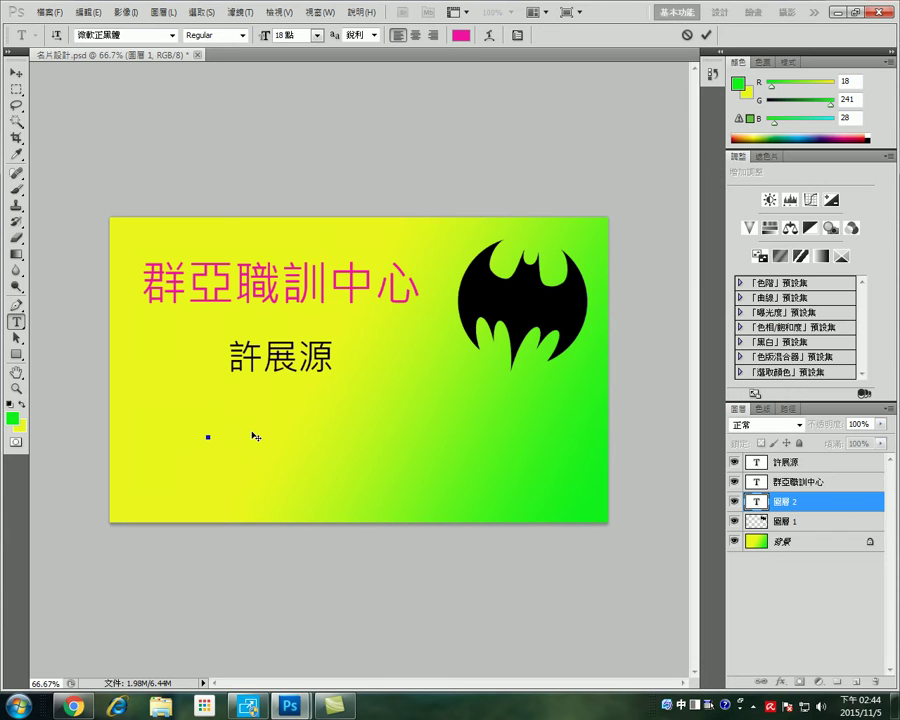
# Step: Set the new text colour to dark green #24ac0d
pyautogui.click(462, 35)
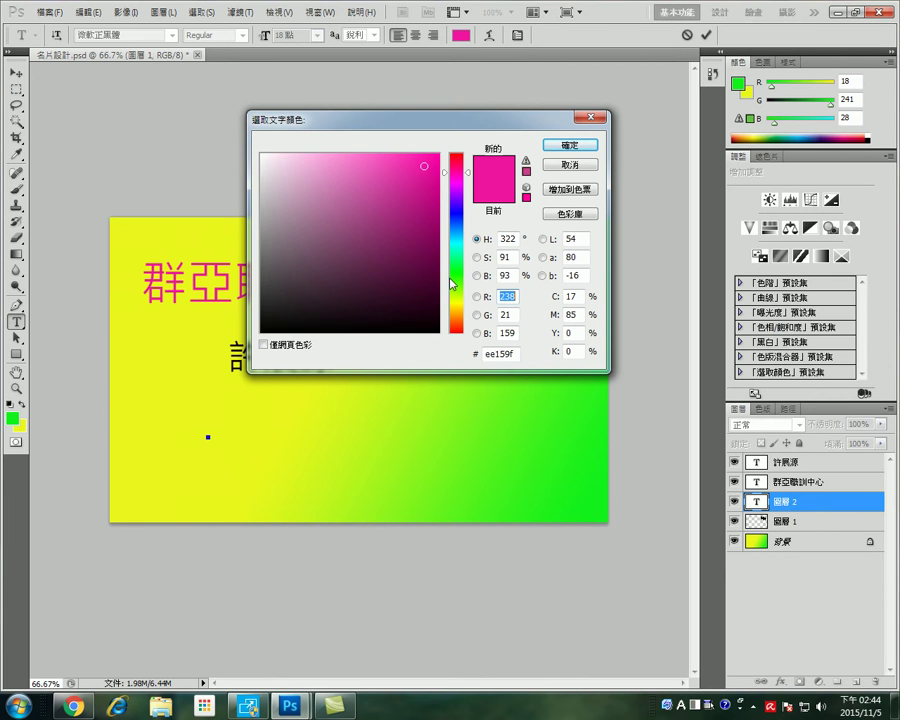
pyautogui.click(458, 278)
pyautogui.click(426, 212)
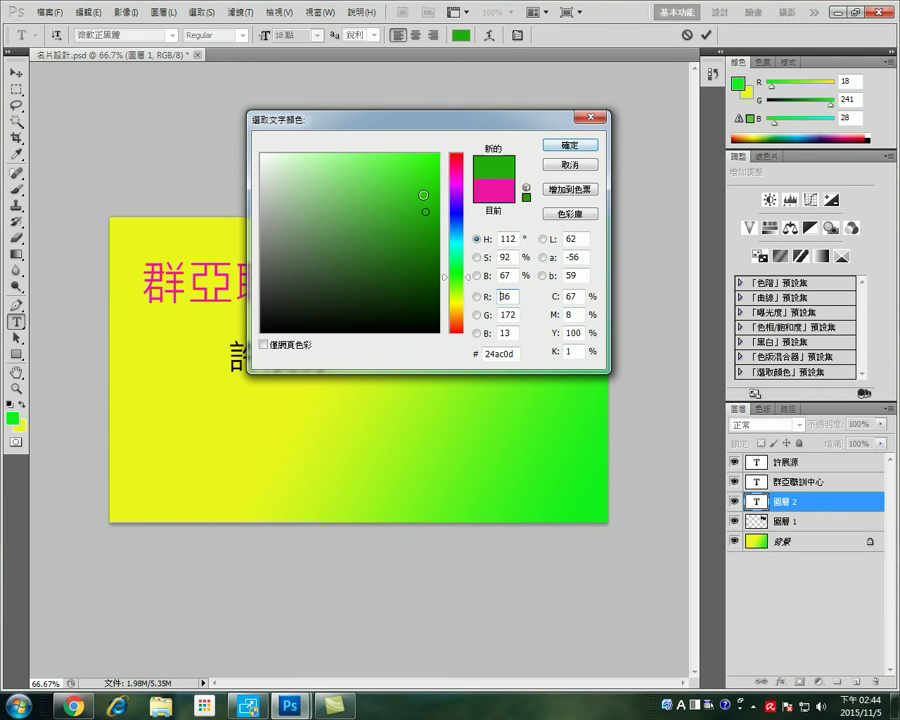
pyautogui.click(567, 147)
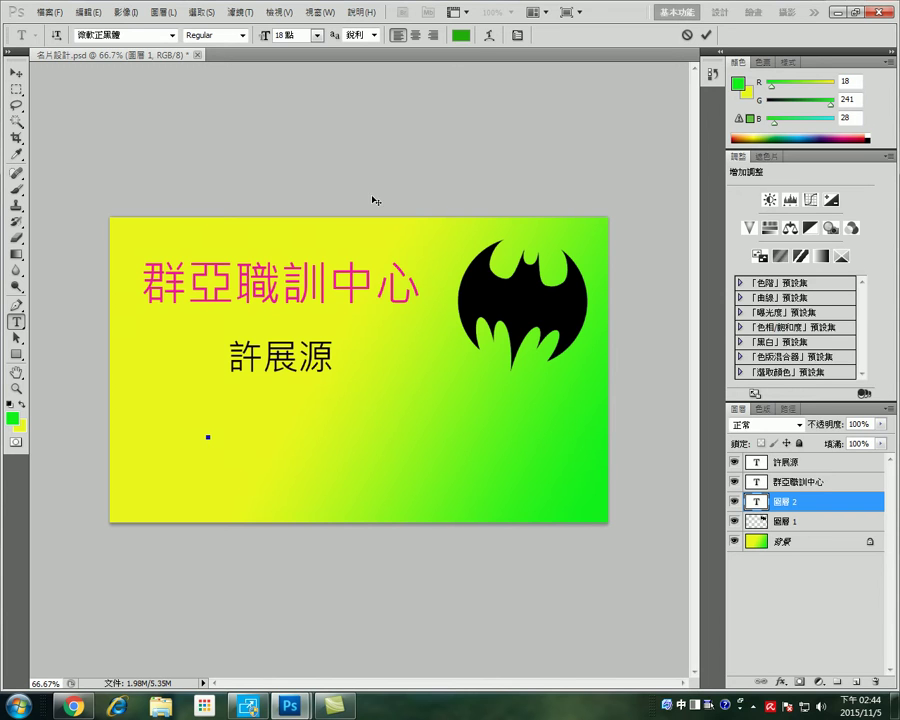
# Step: Type the green LINE ID contact line below the name and commit it
pyautogui.write('li')
pyautogui.write('ne')
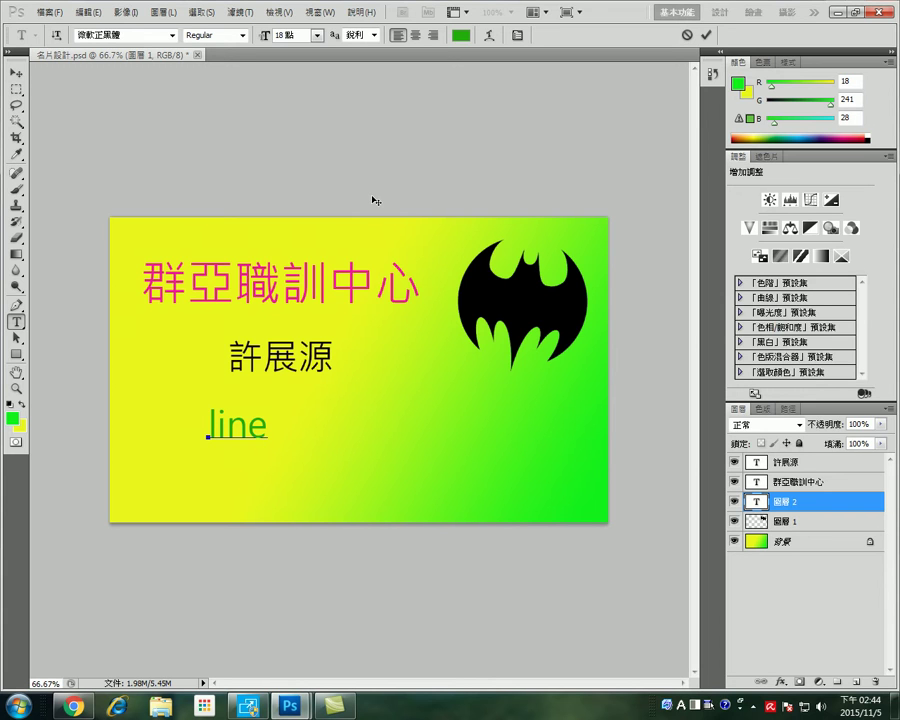
pyautogui.write(':')
pyautogui.write('123')
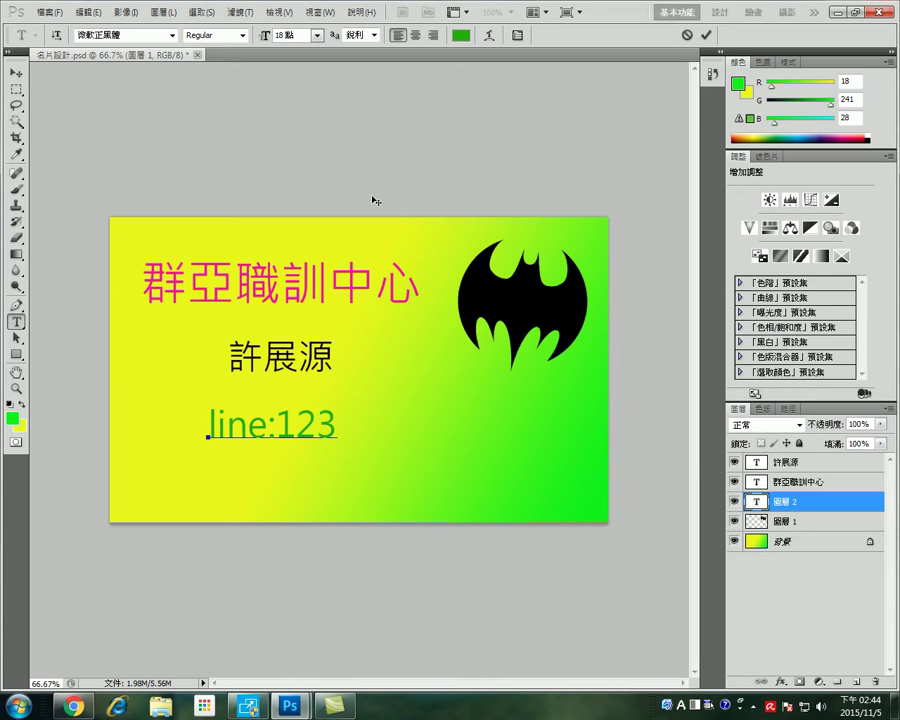
pyautogui.write('abc')
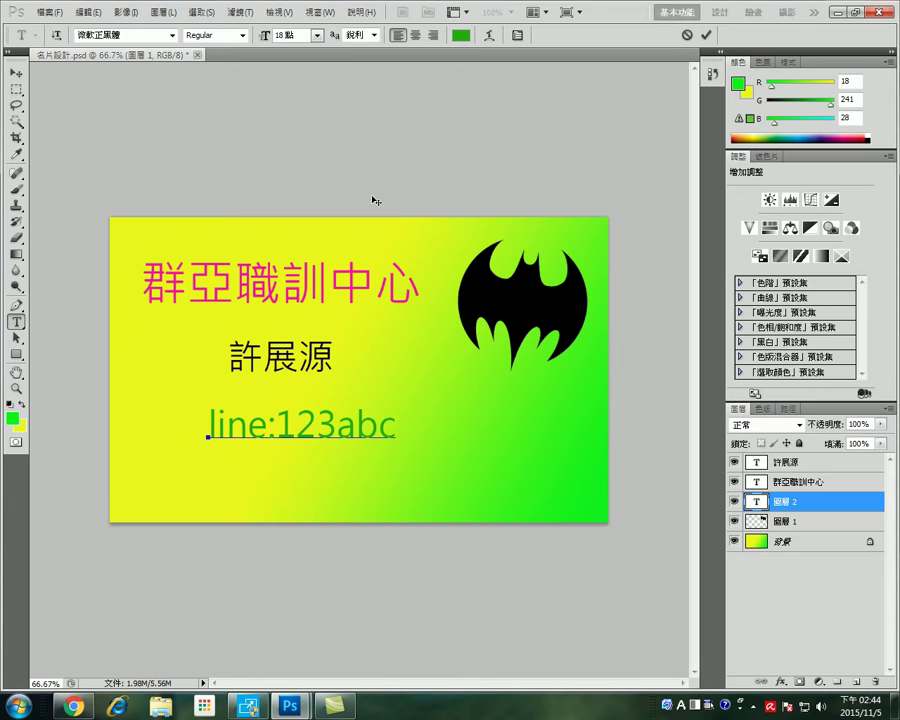
pyautogui.hotkey('ctrl', 'Return')
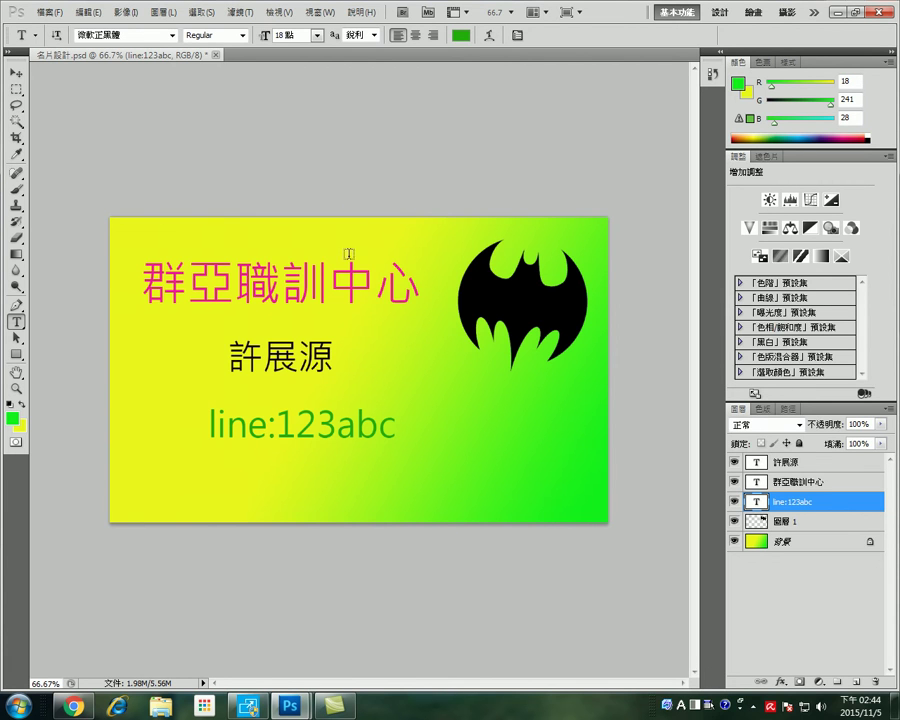
pyautogui.click(390, 428)
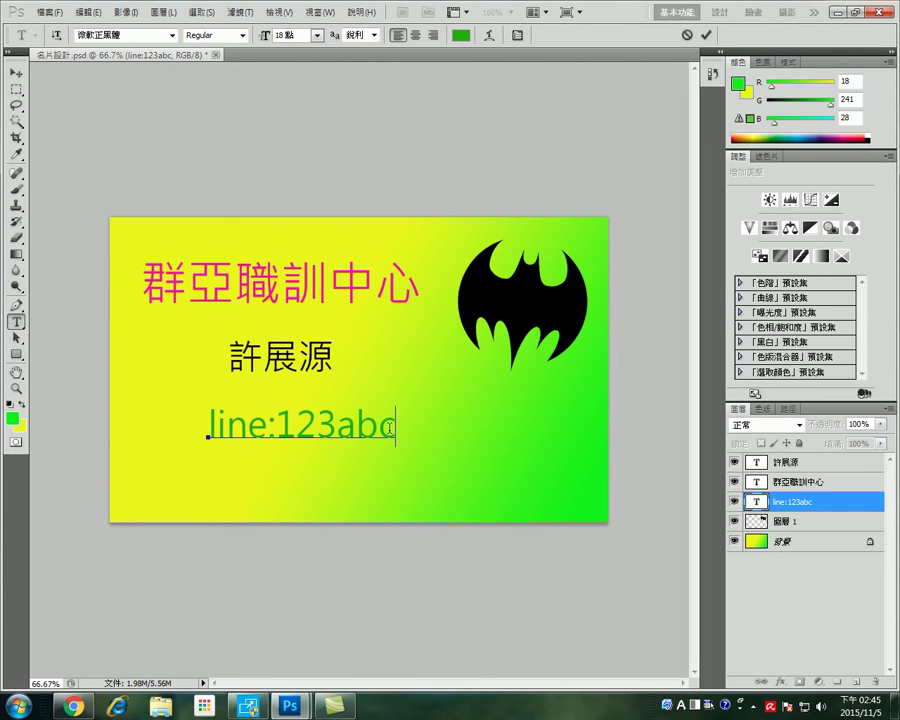
pyautogui.hotkey('ctrl', 'Return')
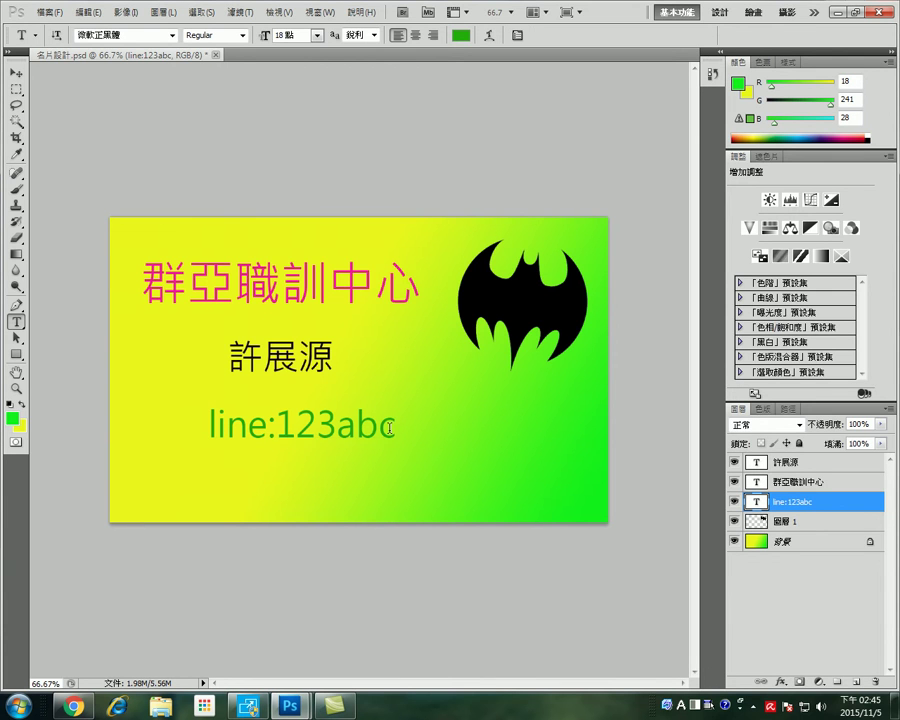
# Step: Add new blank lines below the LINE ID text and commit the edit
pyautogui.click(390, 428)
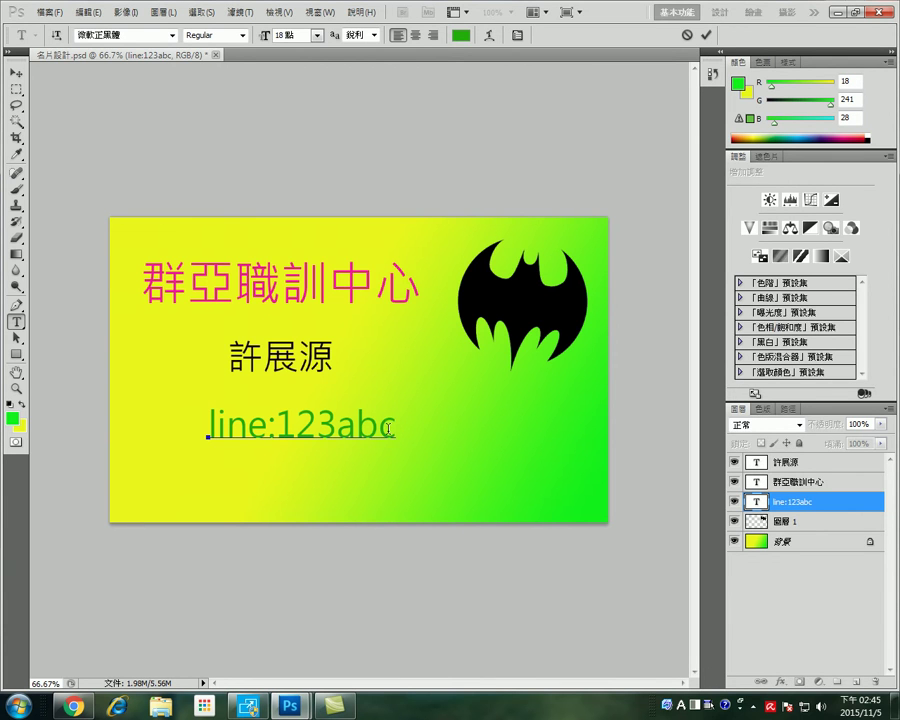
pyautogui.press('Return')
pyautogui.click(382, 430)
pyautogui.press('Return')
pyautogui.click(16, 73)
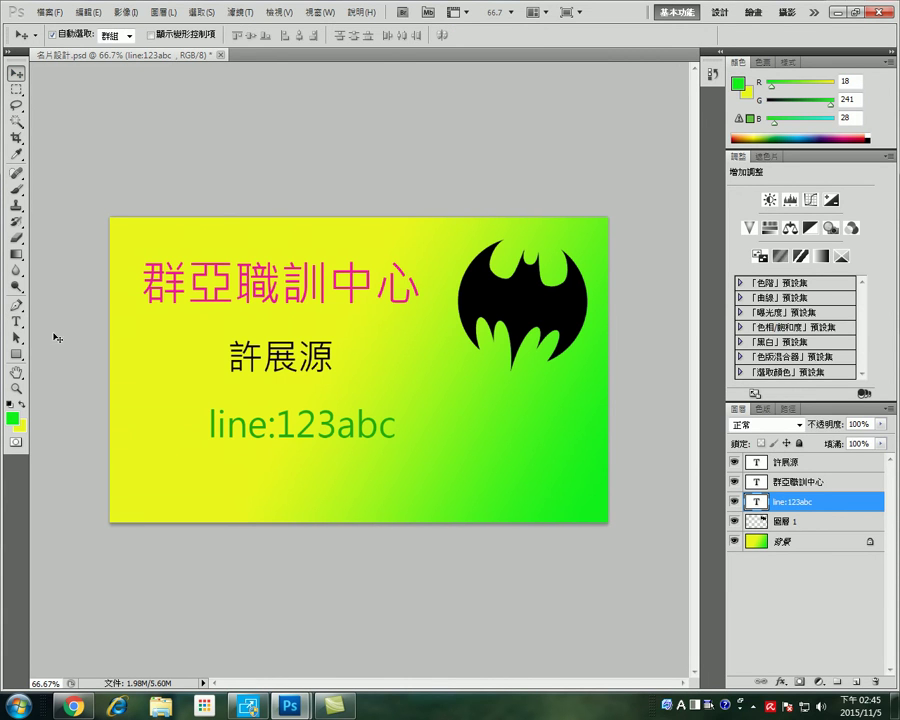
# Step: Add a new line below line:123abc starting with tel: and type the phone number, fixing typos
pyautogui.click(16, 321)
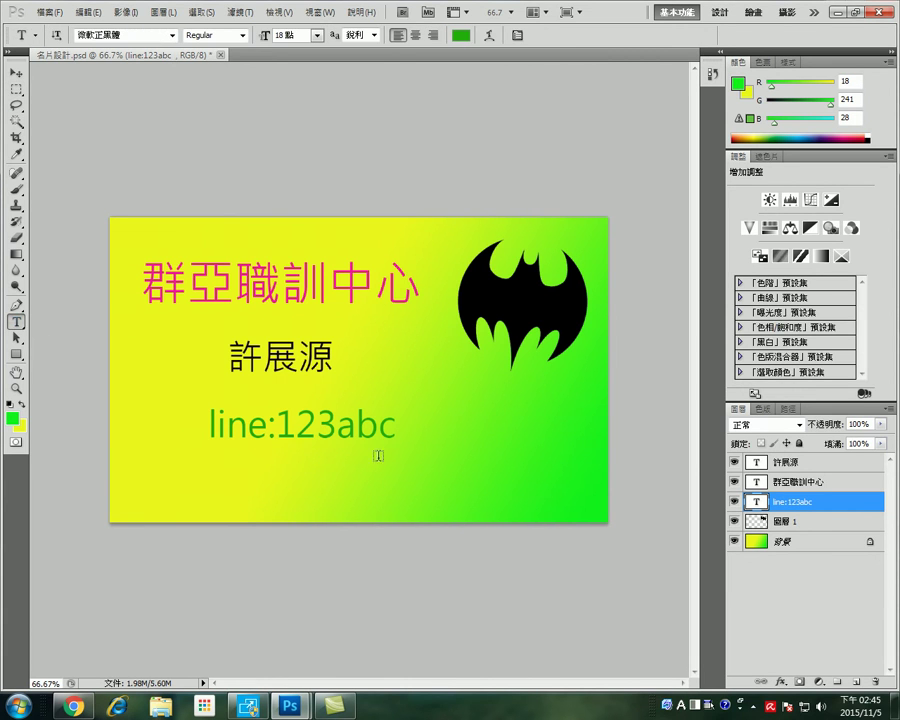
pyautogui.click(390, 428)
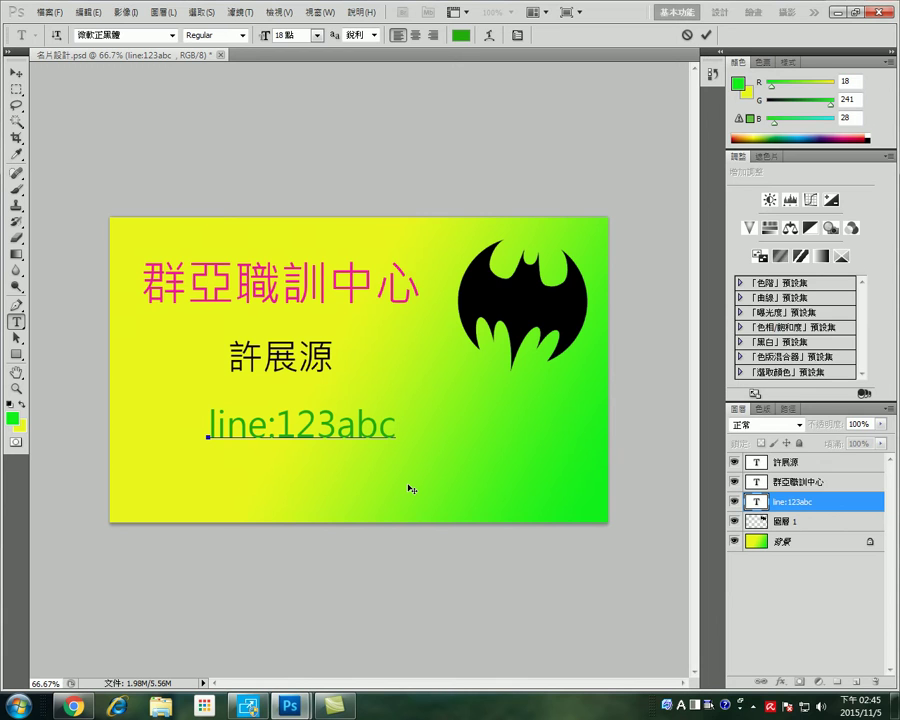
pyautogui.press('Return')
pyautogui.write('t')
pyautogui.write('el')
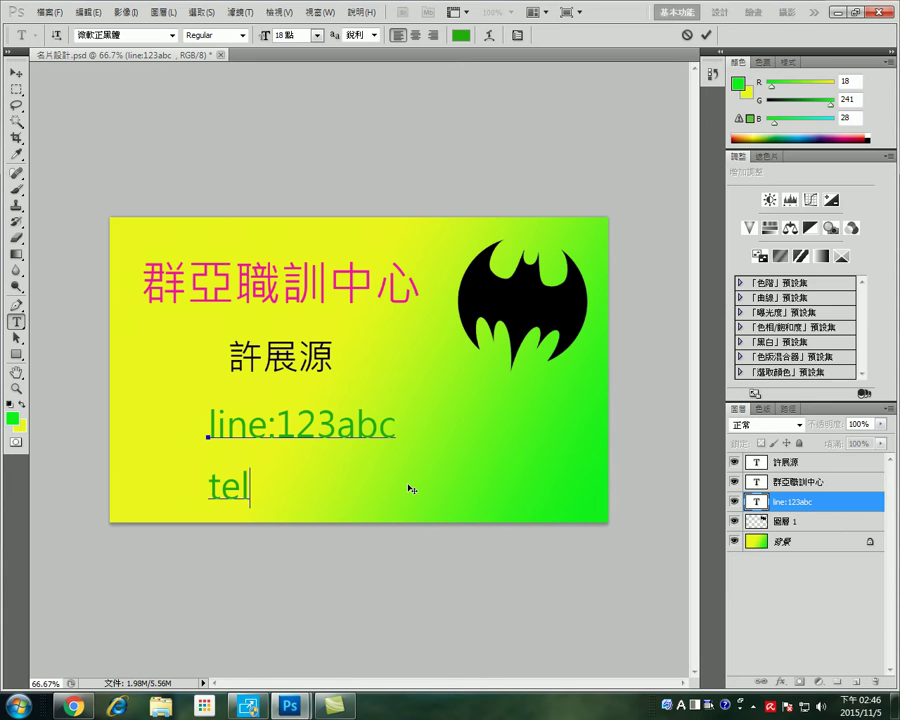
pyautogui.write(':')
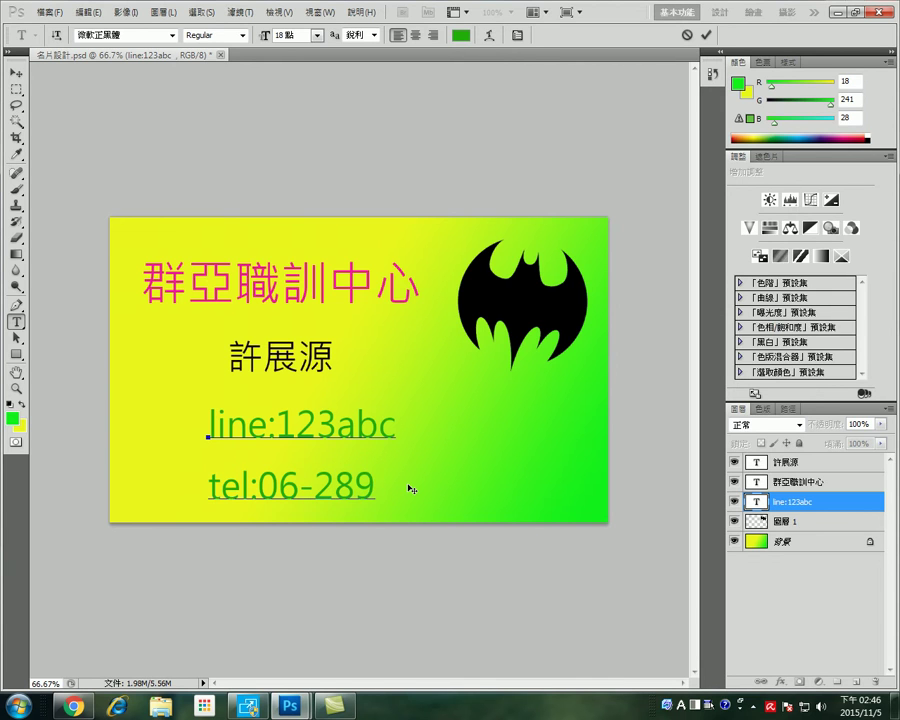
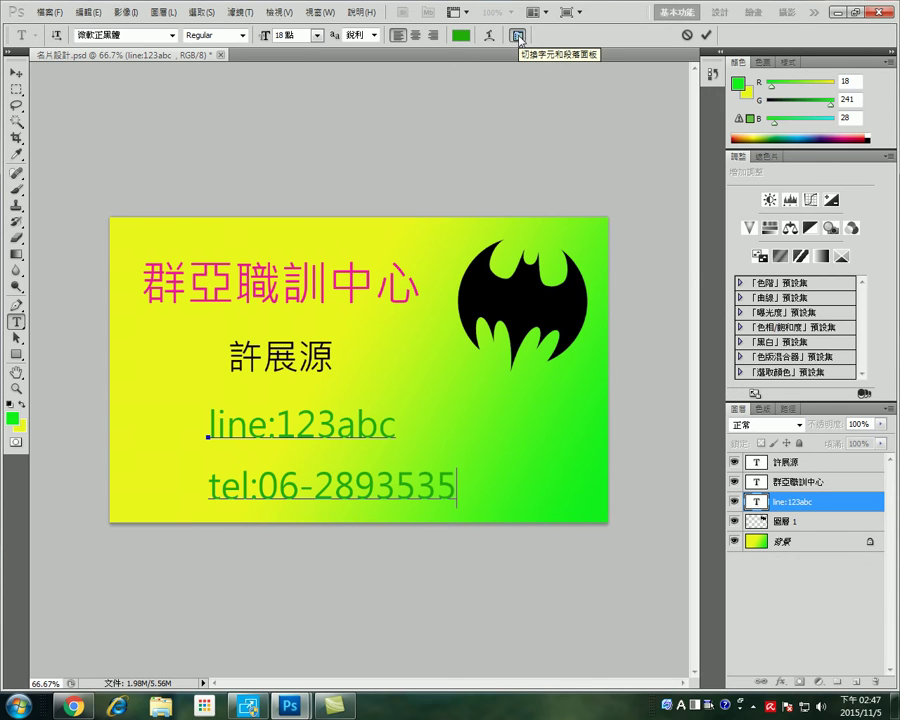
pyautogui.click(518, 36)
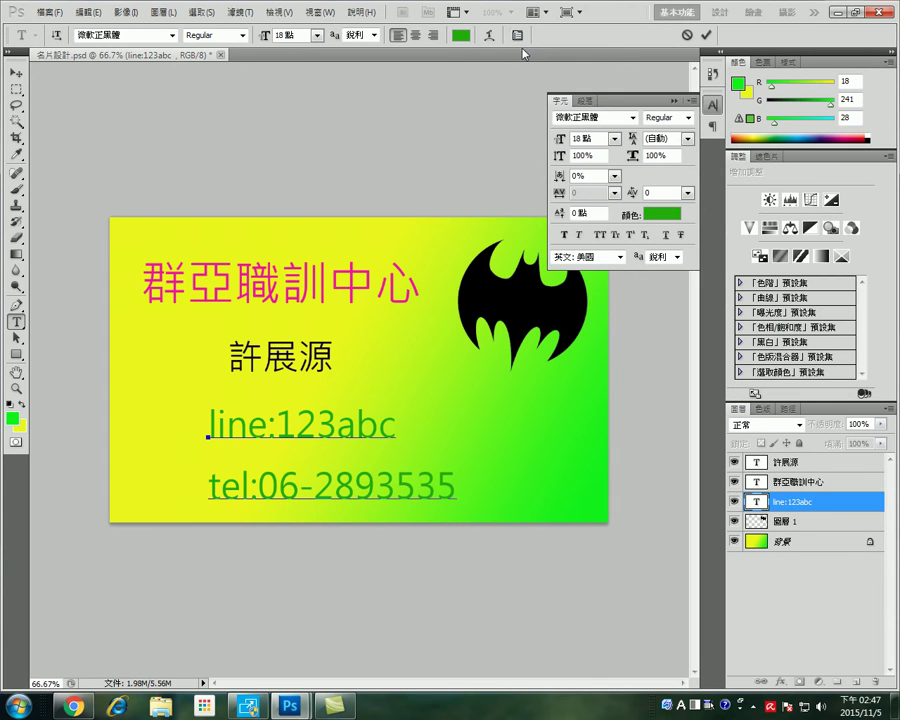
pyautogui.moveTo(613, 108); pyautogui.dragTo(424, 80)
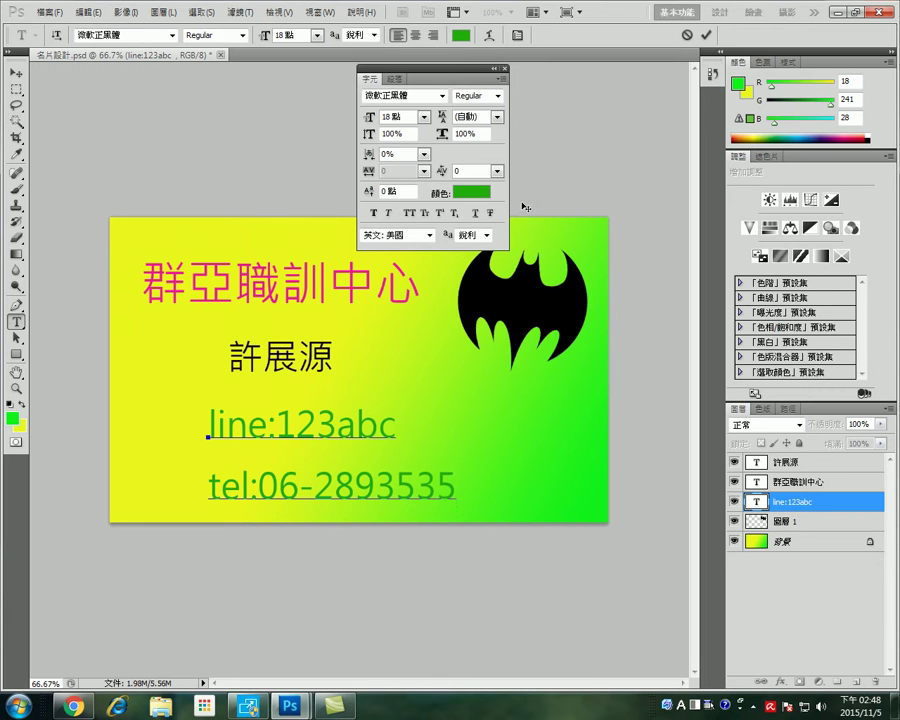
pyautogui.click(504, 68)
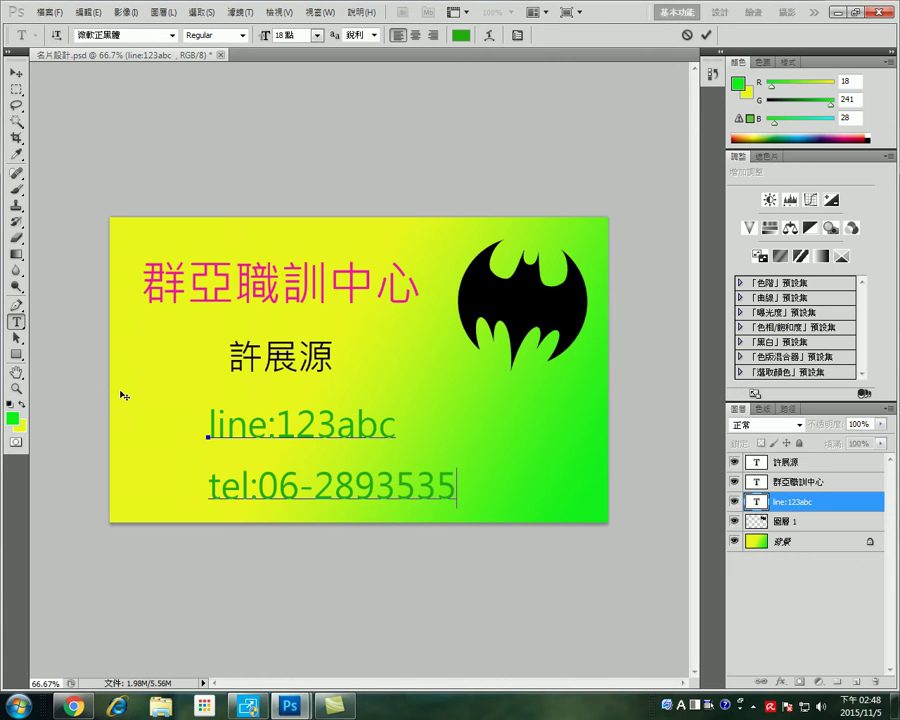
# Step: Commit the line:123abc and tel: lines as one text layer and reopen it for editing
pyautogui.click(17, 74)
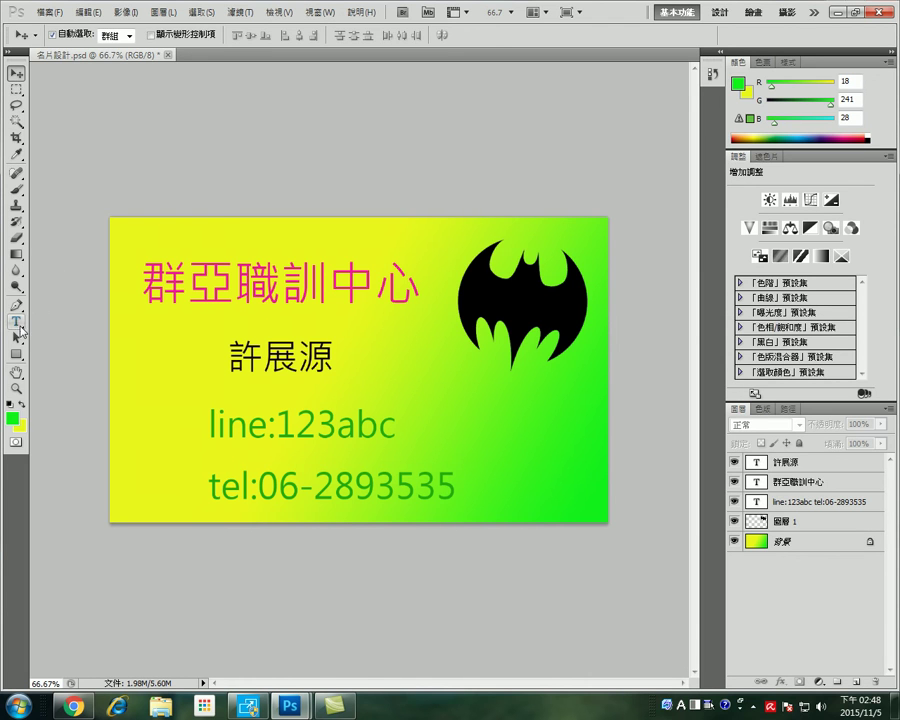
pyautogui.click(17, 323)
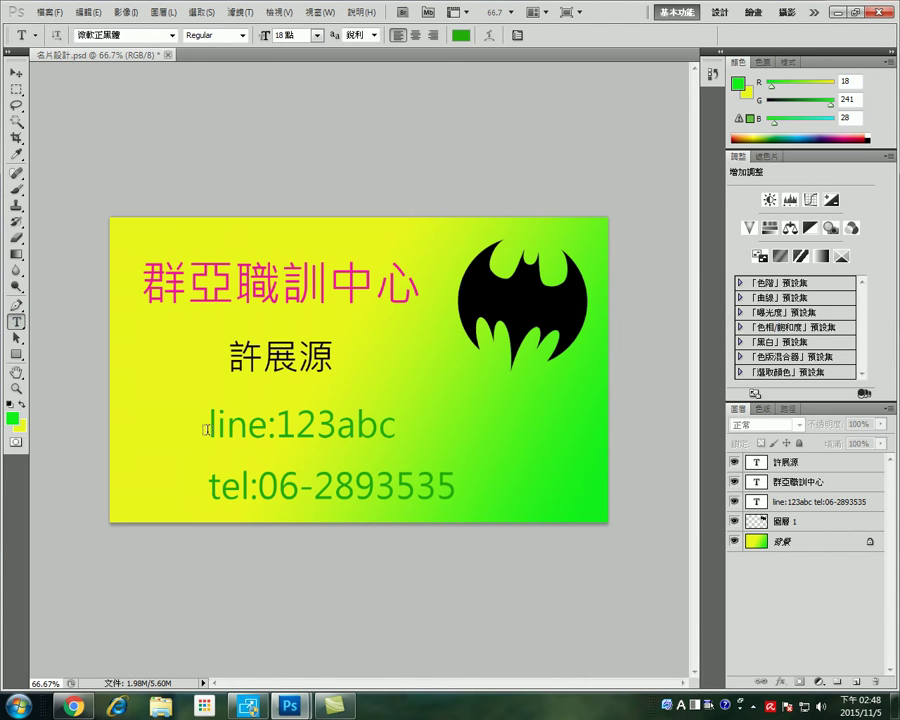
pyautogui.click(265, 428)
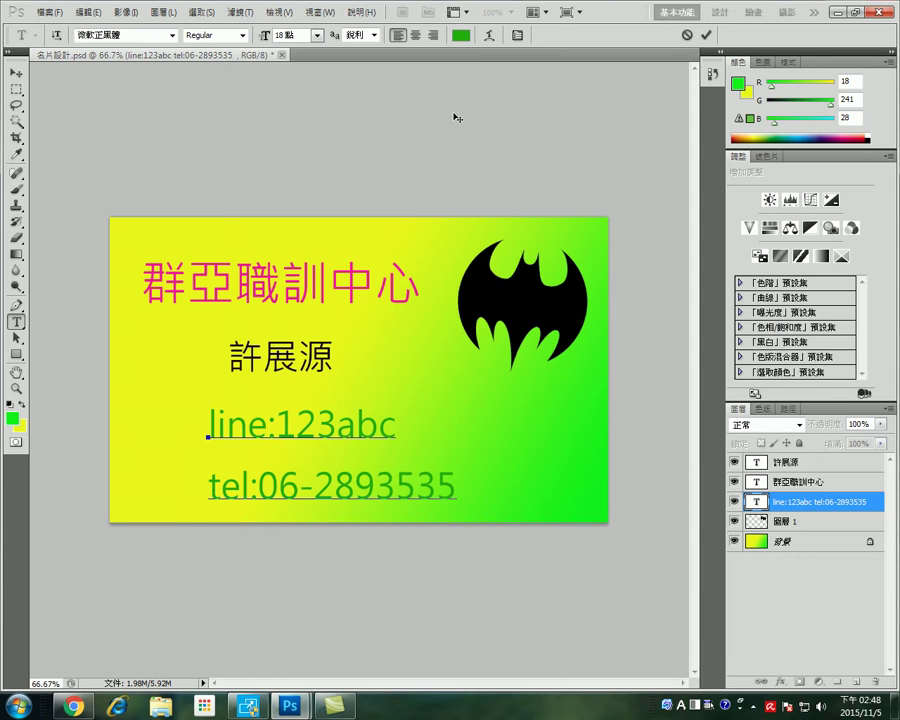
pyautogui.click(519, 37)
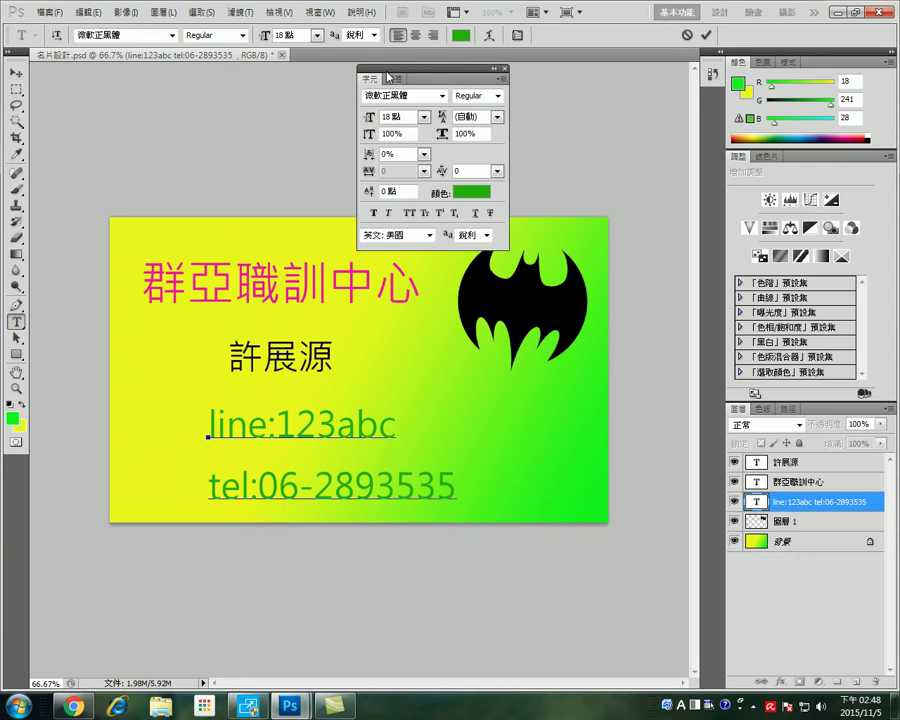
pyautogui.moveTo(387, 77); pyautogui.dragTo(380, 83)
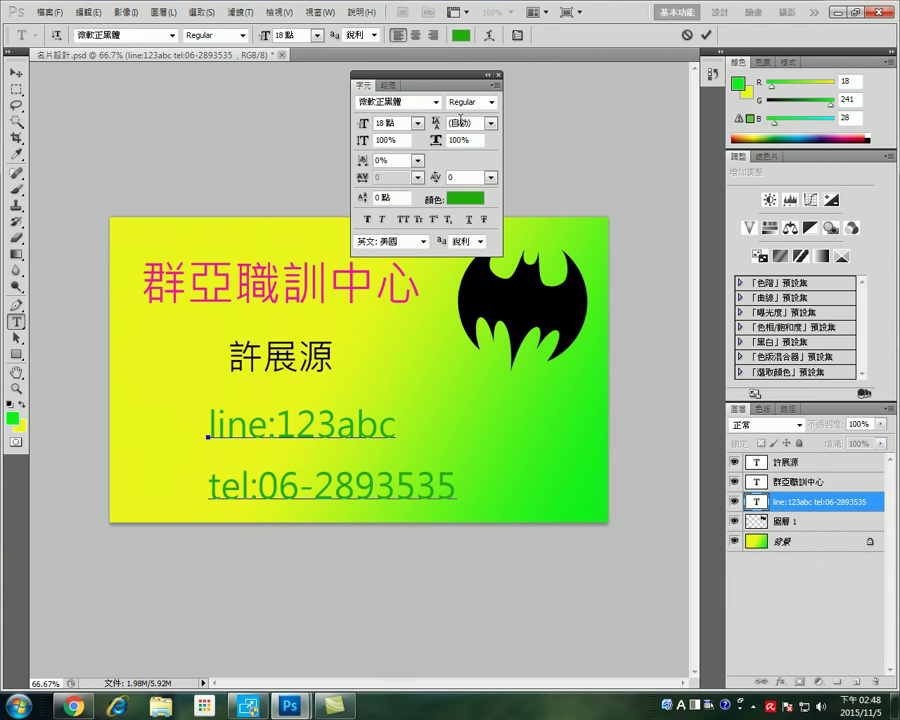
pyautogui.click(490, 123)
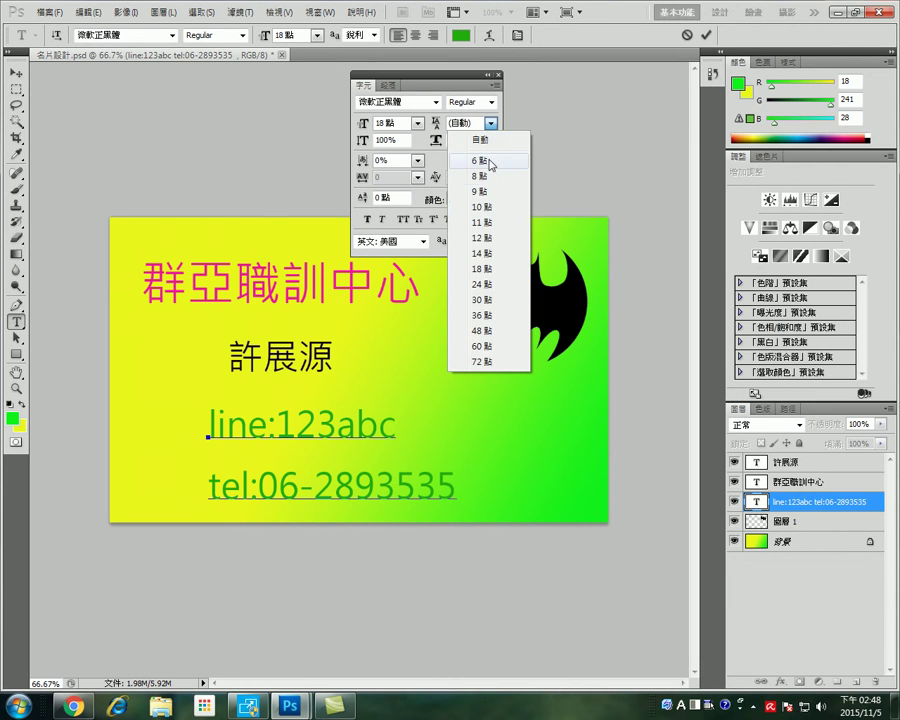
pyautogui.click(482, 238)
pyautogui.click(490, 123)
pyautogui.click(481, 299)
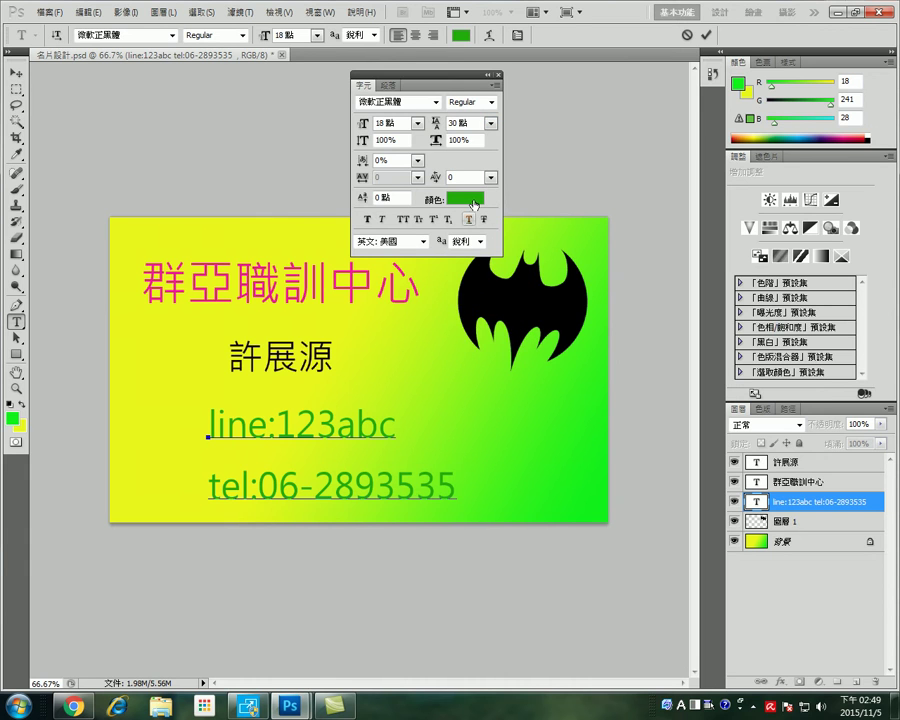
pyautogui.click(490, 123)
pyautogui.click(481, 139)
pyautogui.moveTo(208, 425)
pyautogui.mouseDown()
pyautogui.moveTo(256, 425)
pyautogui.moveTo(436, 490)
pyautogui.moveTo(458, 488)
pyautogui.mouseUp()
pyautogui.click(490, 123)
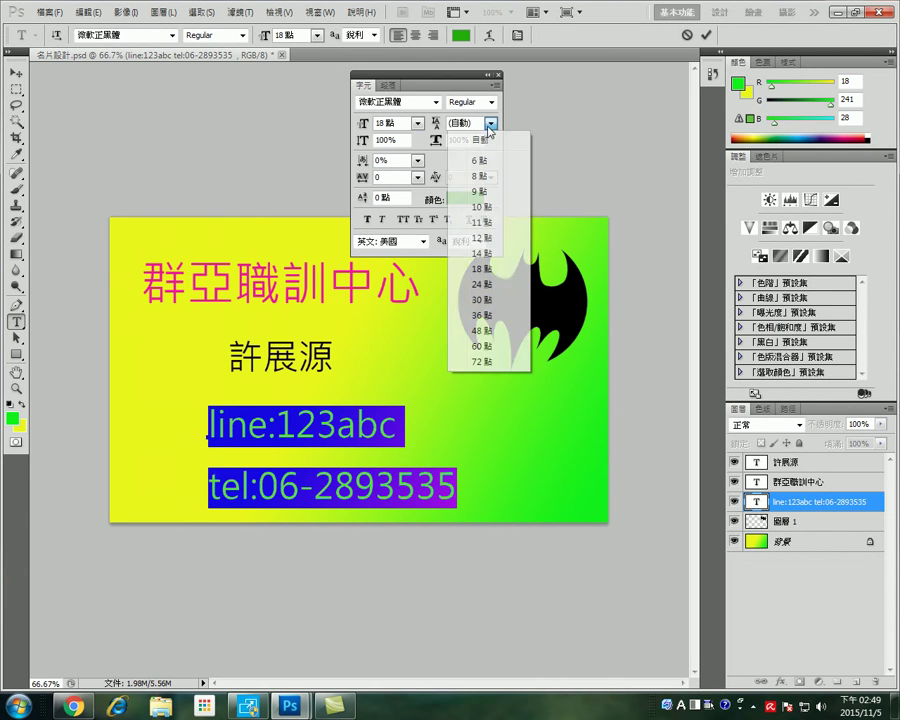
pyautogui.click(484, 253)
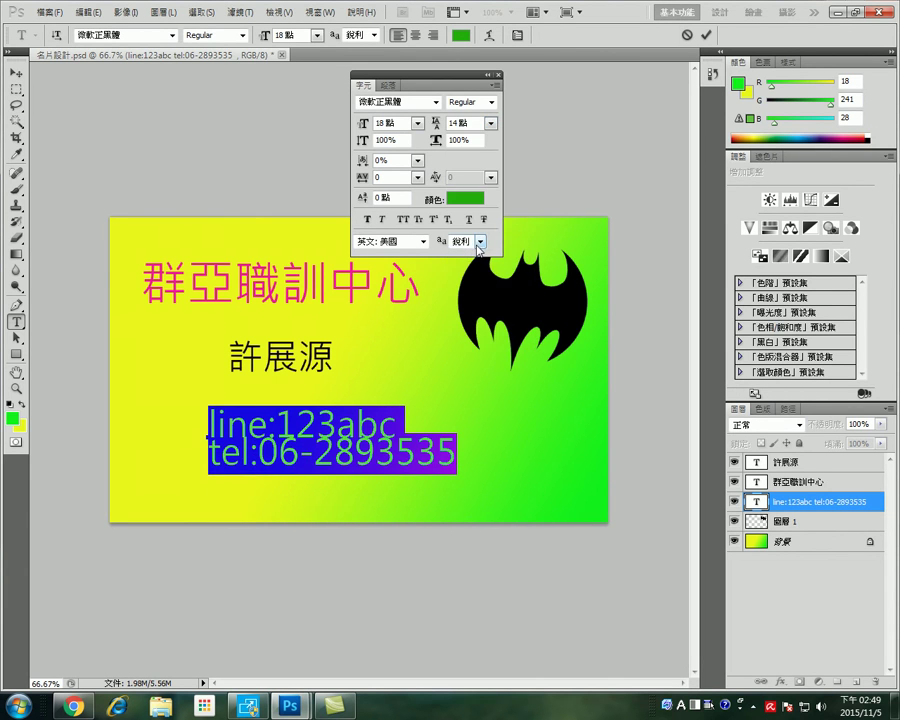
pyautogui.click(490, 123)
pyautogui.click(486, 140)
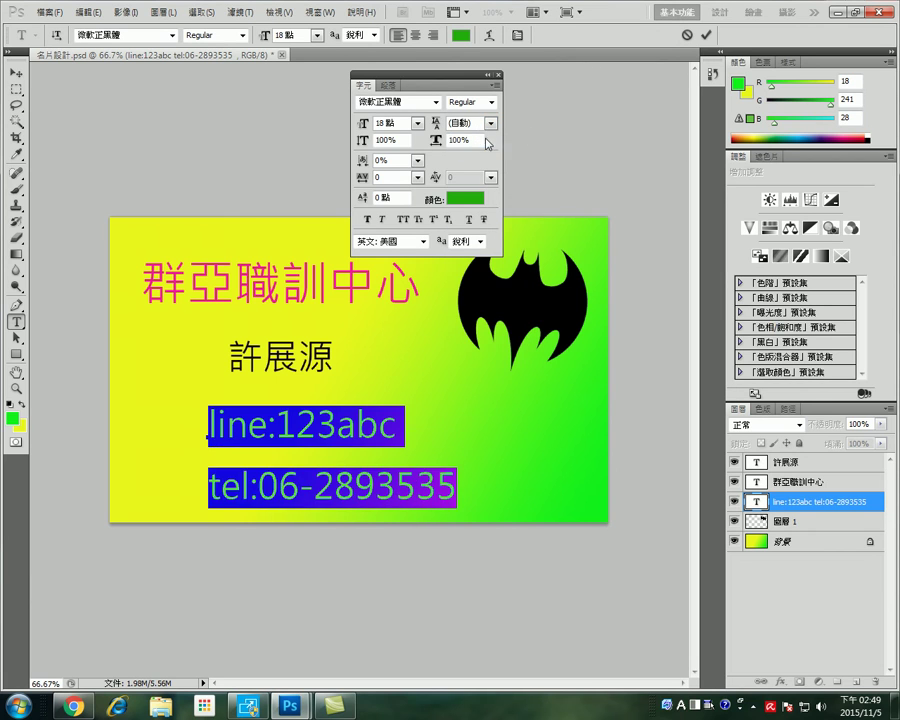
pyautogui.click(209, 428)
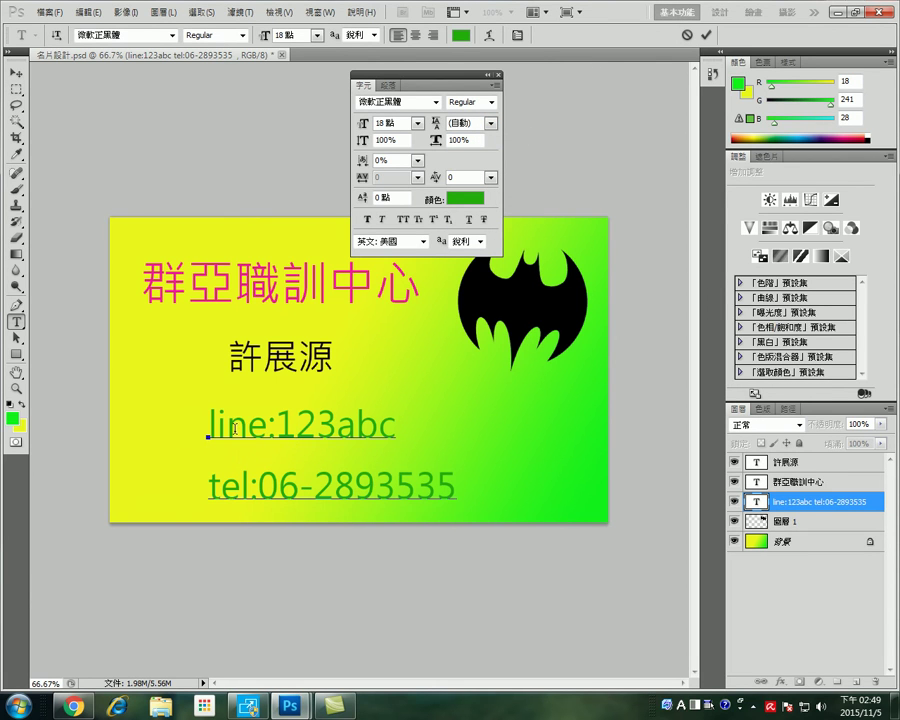
pyautogui.press('Right')
pyautogui.press('Right')
pyautogui.press('Right')
pyautogui.click(207, 430)
pyautogui.hotkey('shift', 'Right')
pyautogui.hotkey('shift', 'Right')
pyautogui.hotkey('shift', 'Right')
pyautogui.hotkey('shift', 'Right')
pyautogui.moveTo(275, 433); pyautogui.dragTo(412, 428)
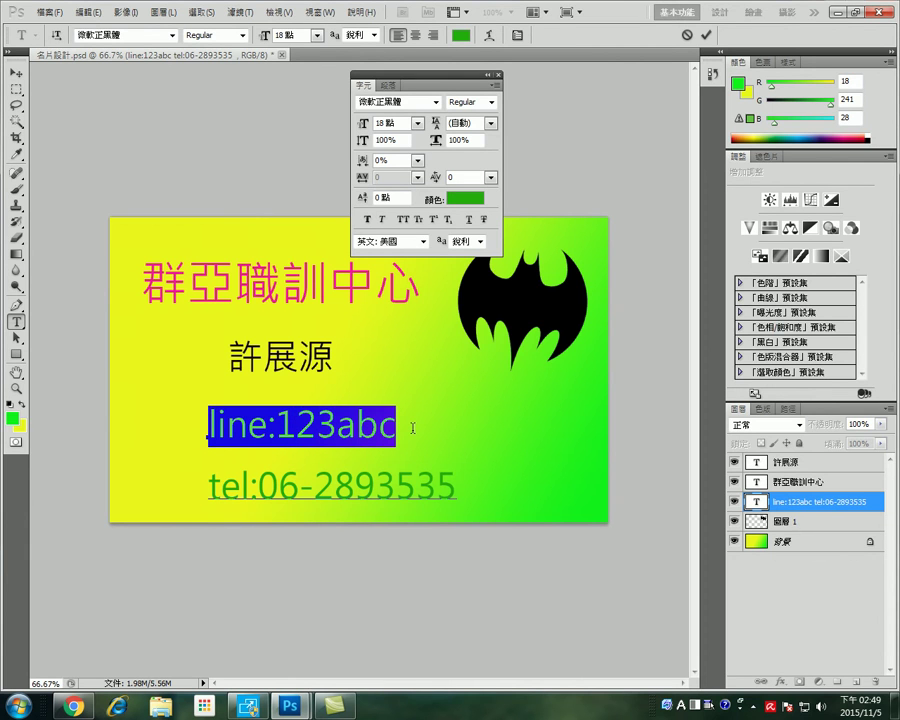
pyautogui.moveTo(424, 453)
pyautogui.mouseDown()
pyautogui.moveTo(446, 488)
pyautogui.moveTo(461, 481)
pyautogui.mouseUp()
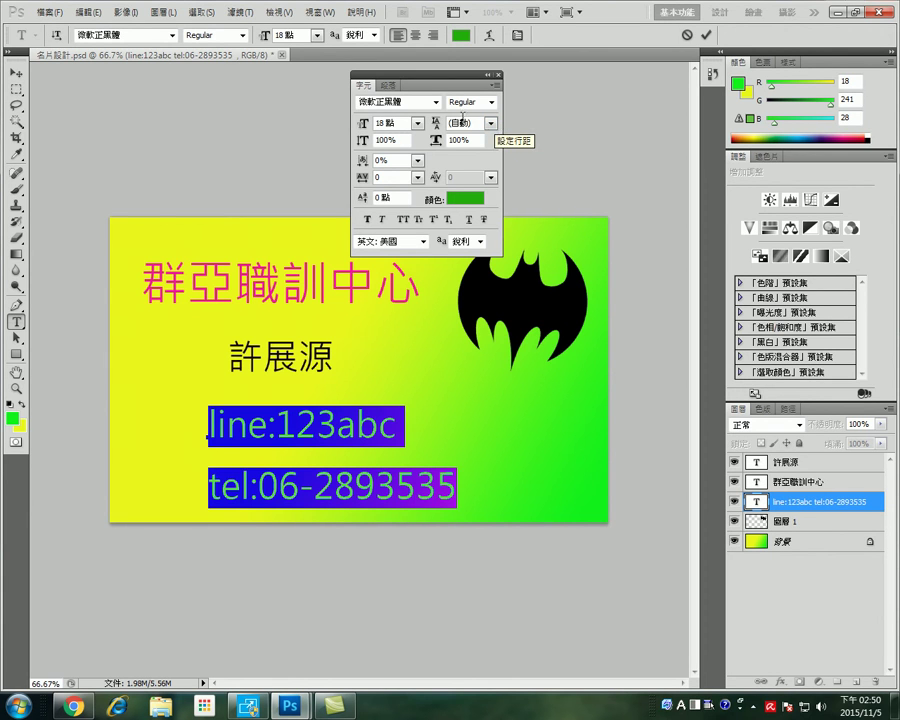
# Step: Close the Character panel, commit the text, and select both green contact lines for editing
pyautogui.click(497, 78)
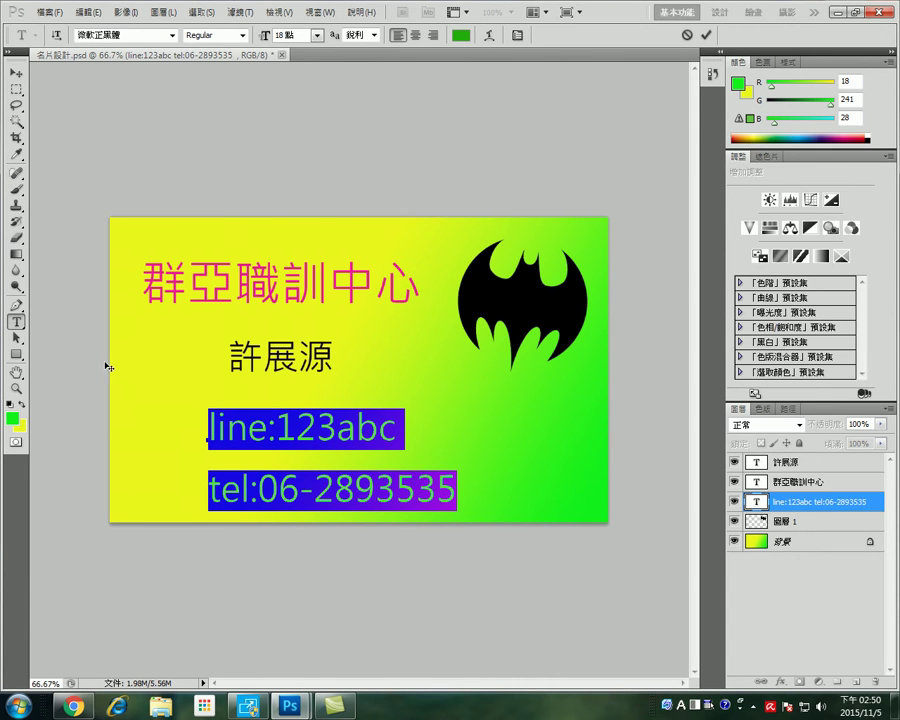
pyautogui.click(16, 73)
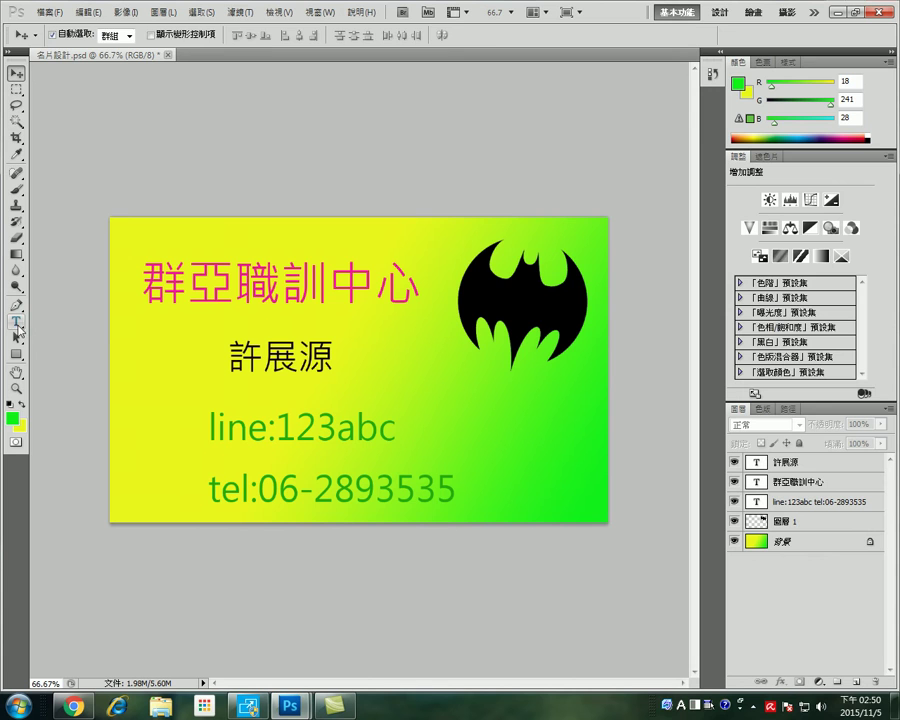
pyautogui.click(16, 322)
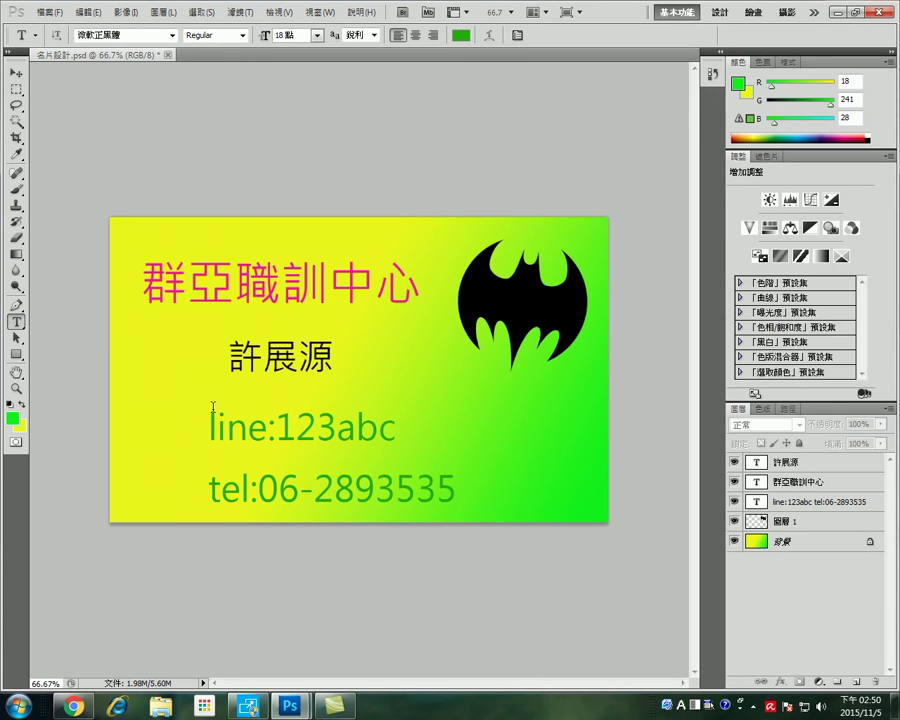
pyautogui.click(260, 428)
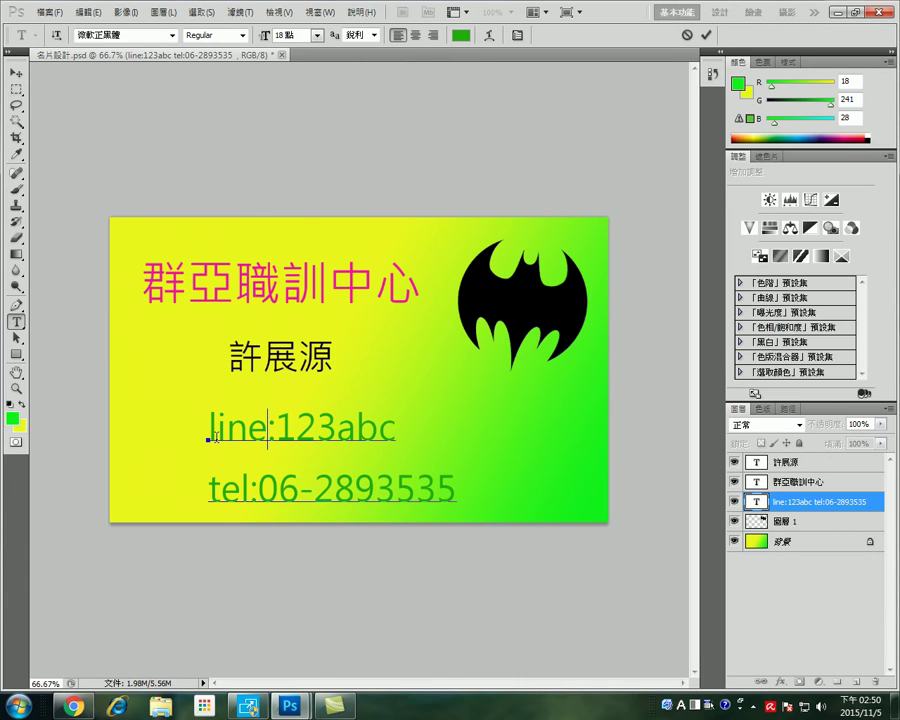
pyautogui.click(208, 436)
pyautogui.moveTo(208, 436); pyautogui.dragTo(396, 432)
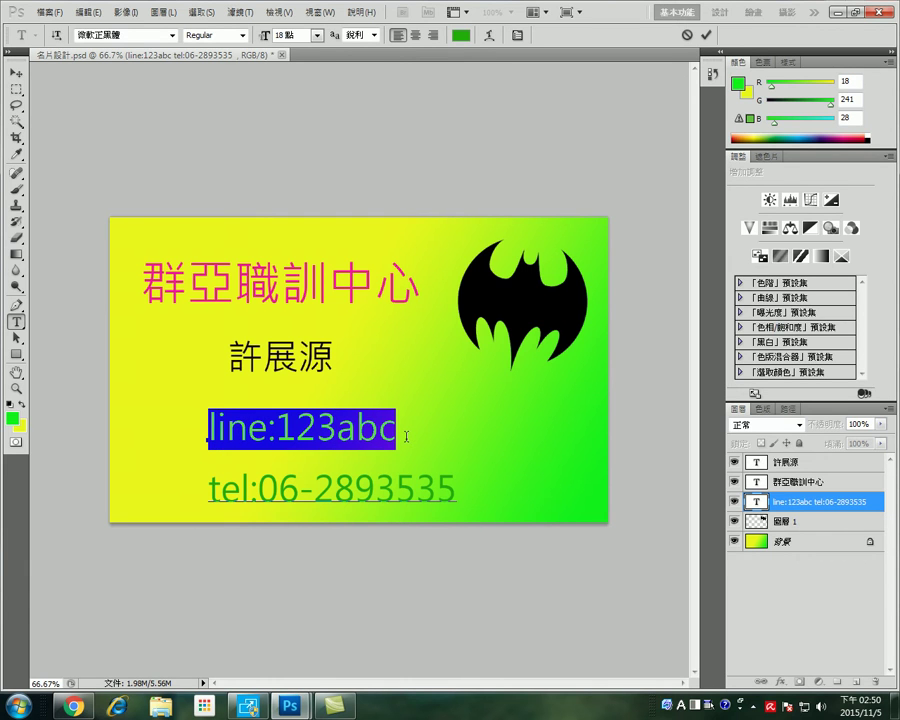
pyautogui.moveTo(406, 436)
pyautogui.mouseDown()
pyautogui.moveTo(421, 478)
pyautogui.moveTo(458, 484)
pyautogui.mouseUp()
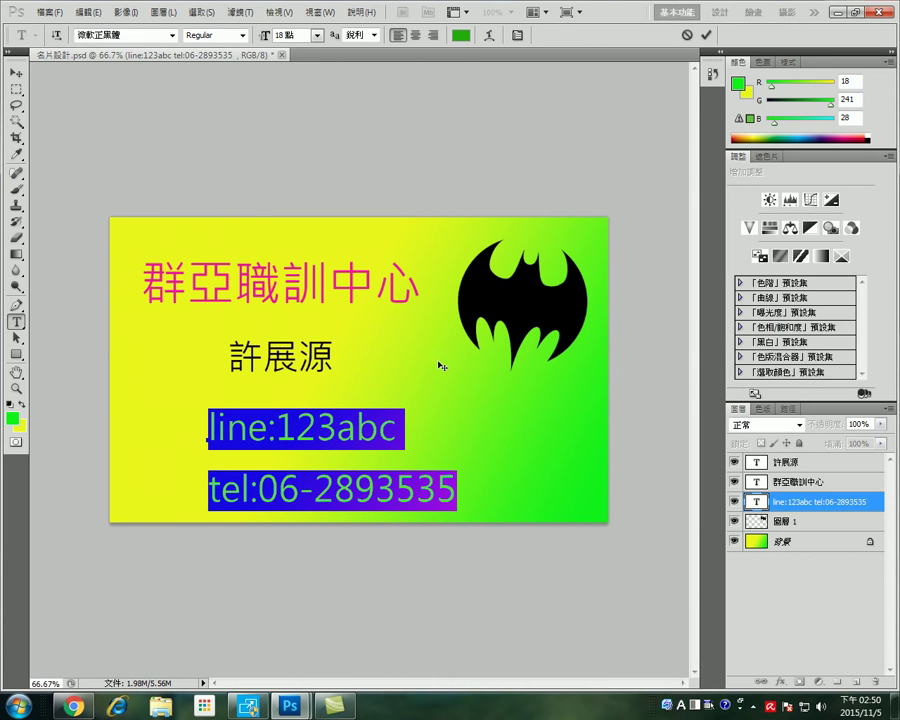
# Step: Set the selected contact lines' leading to 18 pt and commit the edit
pyautogui.click(518, 36)
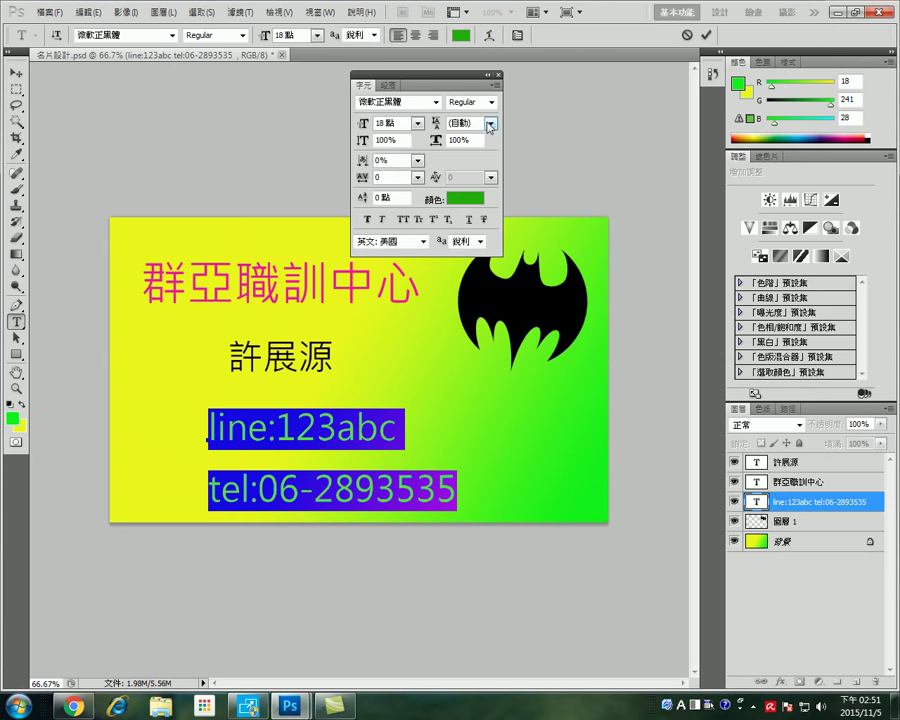
pyautogui.click(489, 123)
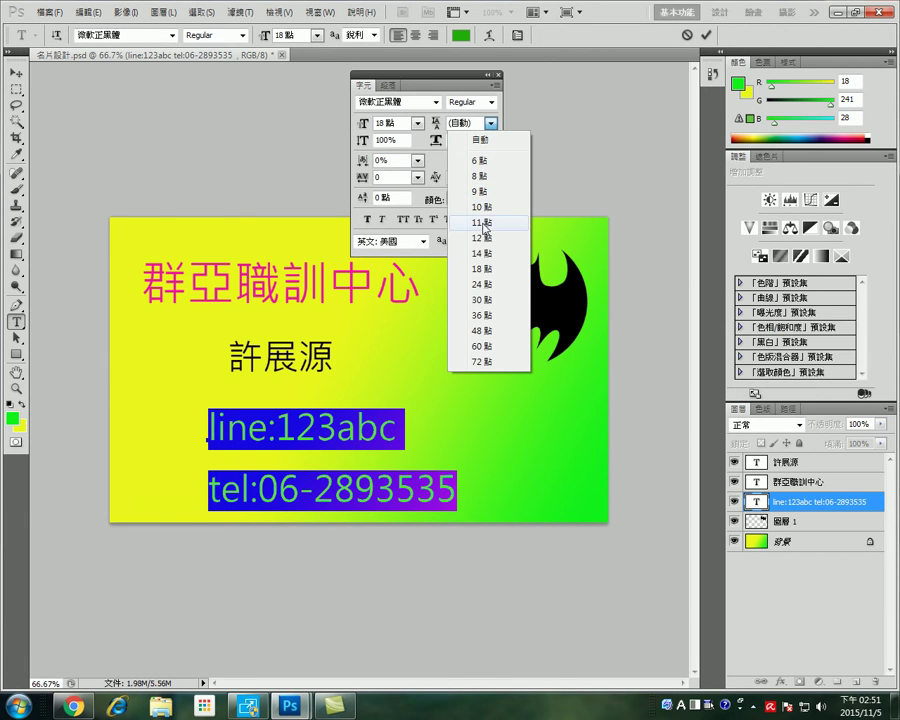
pyautogui.click(482, 253)
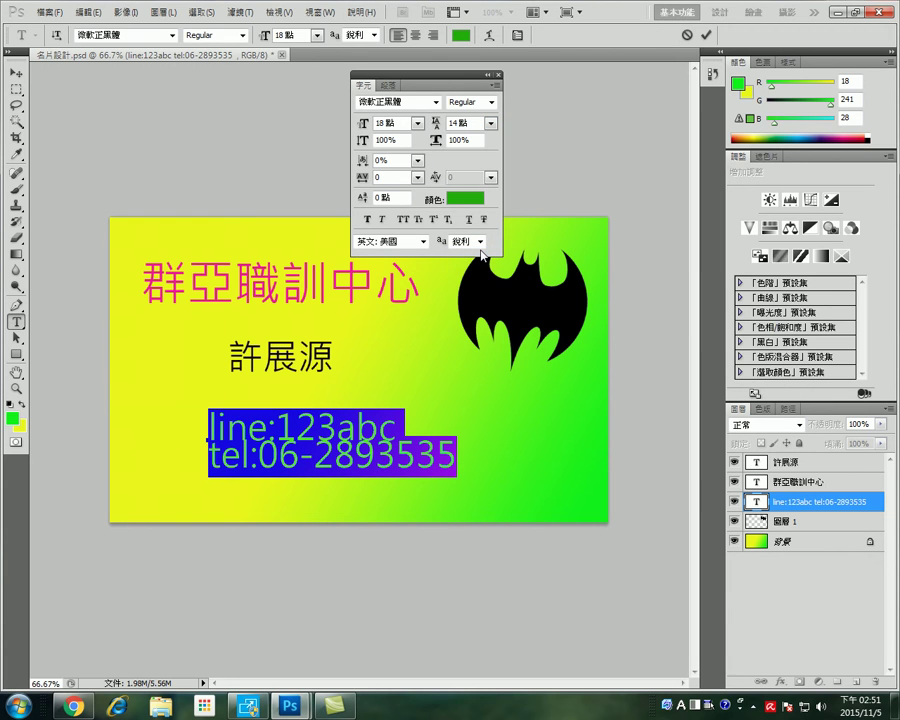
pyautogui.click(490, 123)
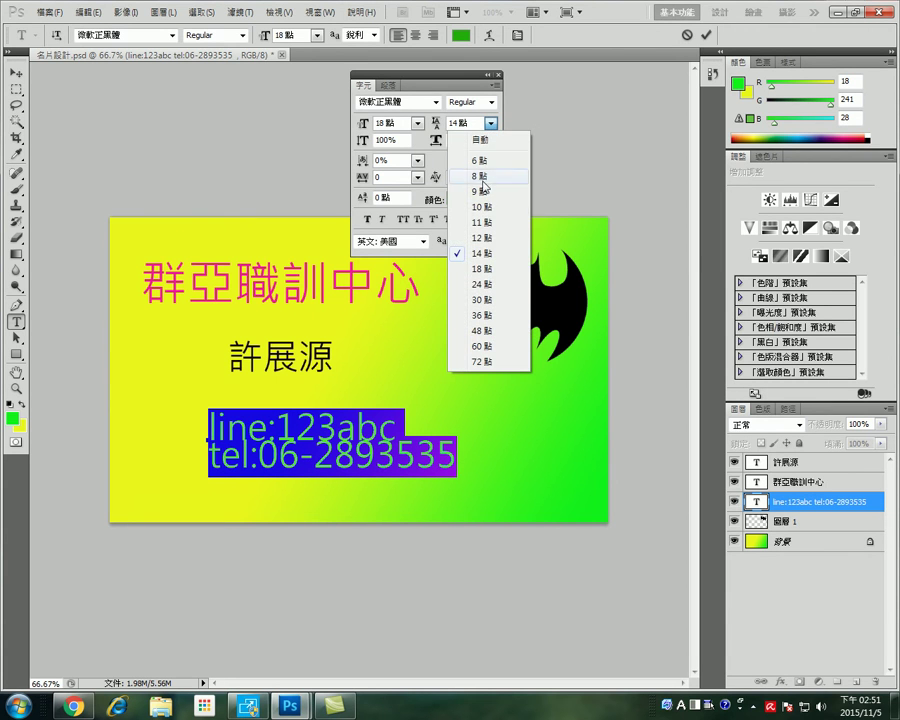
pyautogui.click(480, 269)
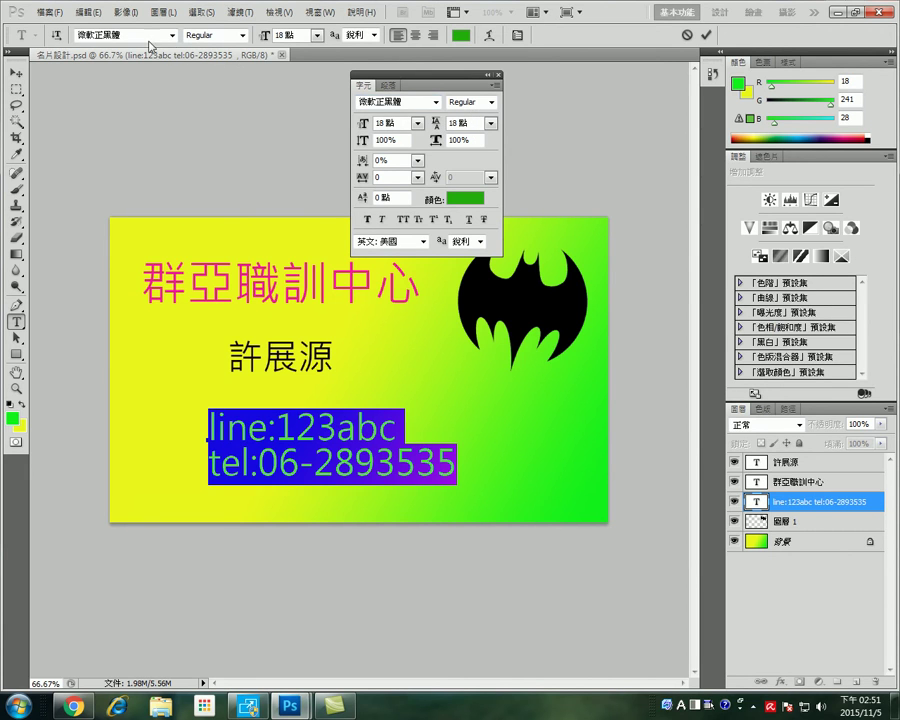
pyautogui.click(16, 73)
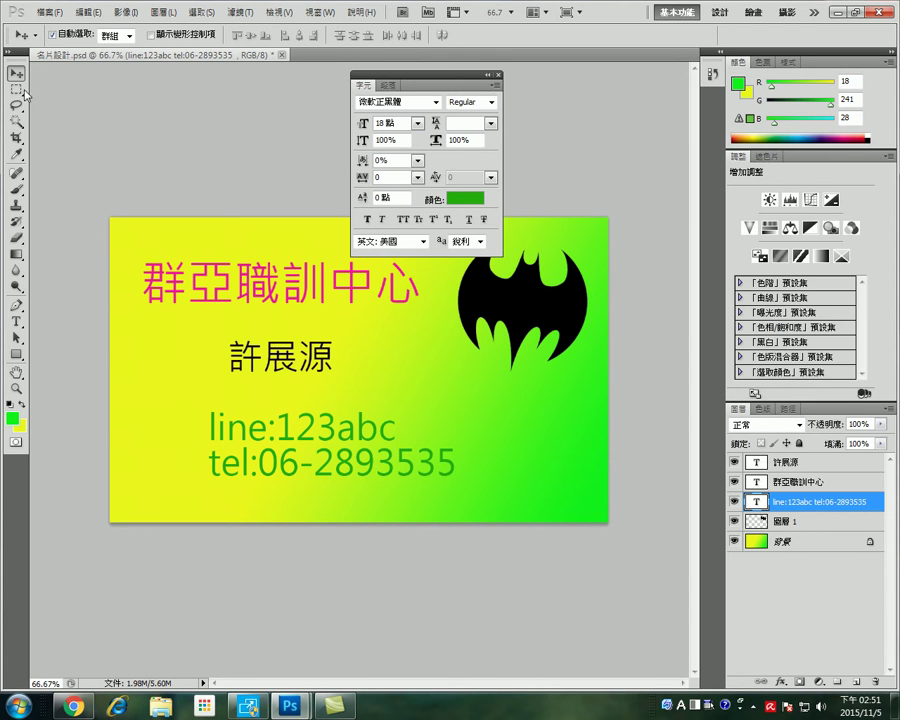
# Step: Drag the line/tel text layer down and left toward the card's lower-left corner
pyautogui.moveTo(255, 424)
pyautogui.mouseDown()
pyautogui.moveTo(218, 456)
pyautogui.moveTo(196, 457)
pyautogui.mouseUp()
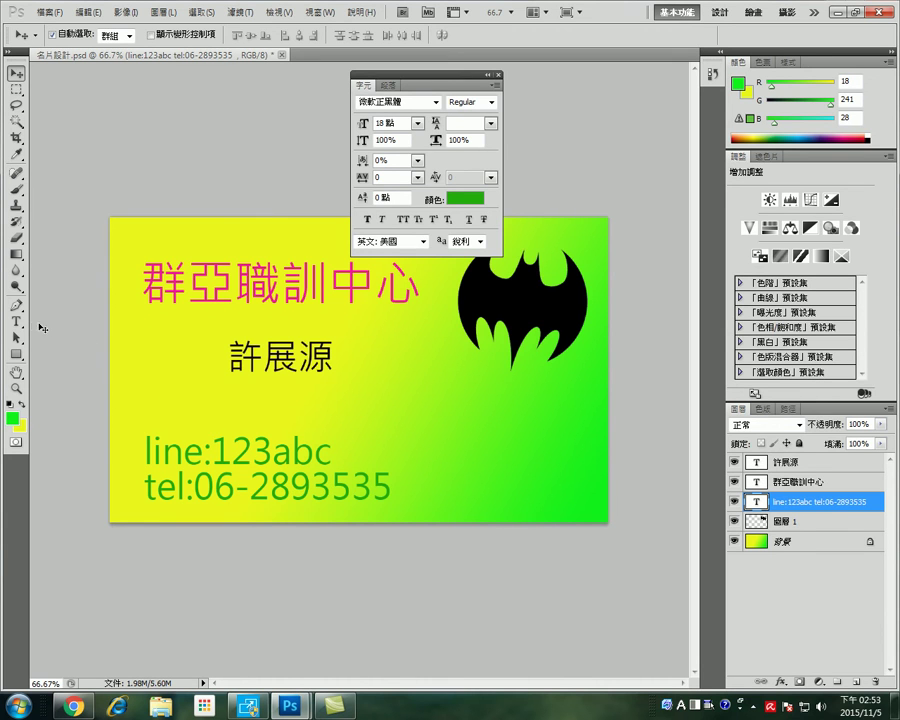
# Step: Select both contact lines, change their size from 18 pt to 12 pt, and commit
pyautogui.click(17, 322)
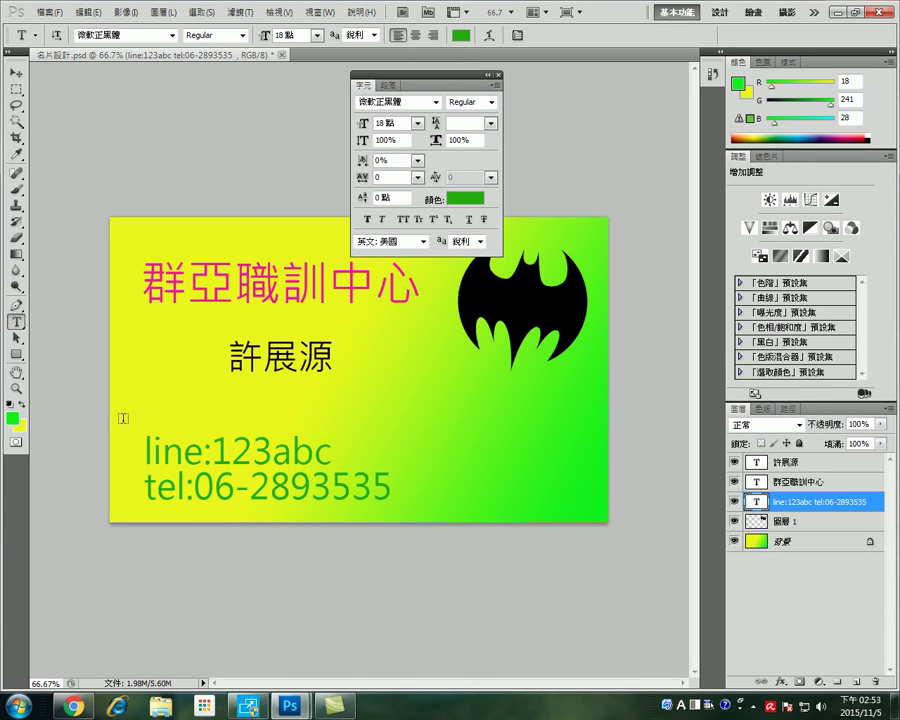
pyautogui.click(201, 452)
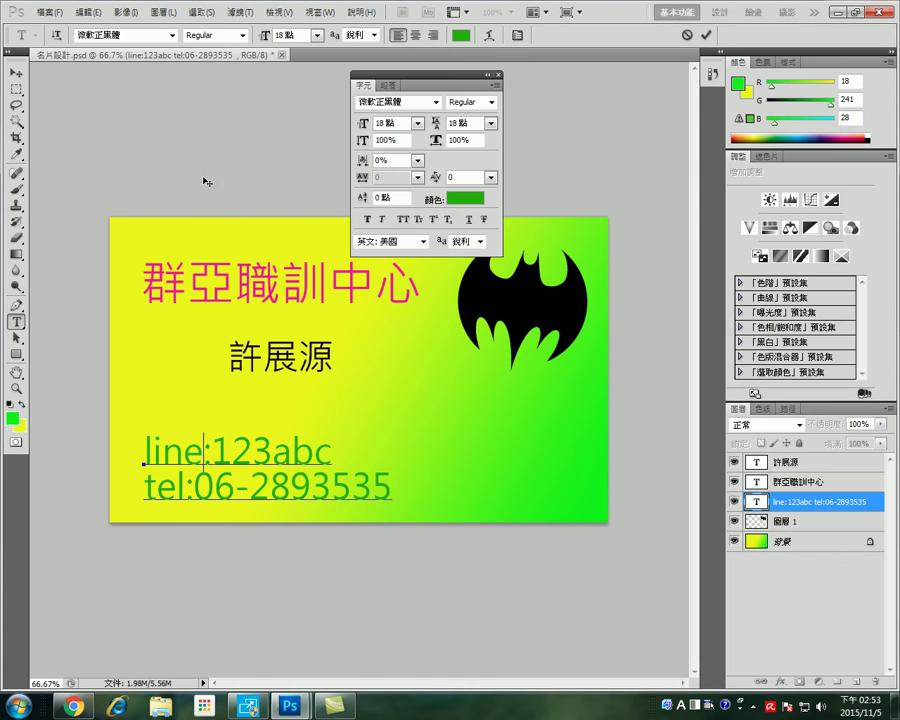
pyautogui.click(146, 450)
pyautogui.moveTo(146, 450)
pyautogui.mouseDown()
pyautogui.moveTo(356, 486)
pyautogui.moveTo(393, 481)
pyautogui.mouseUp()
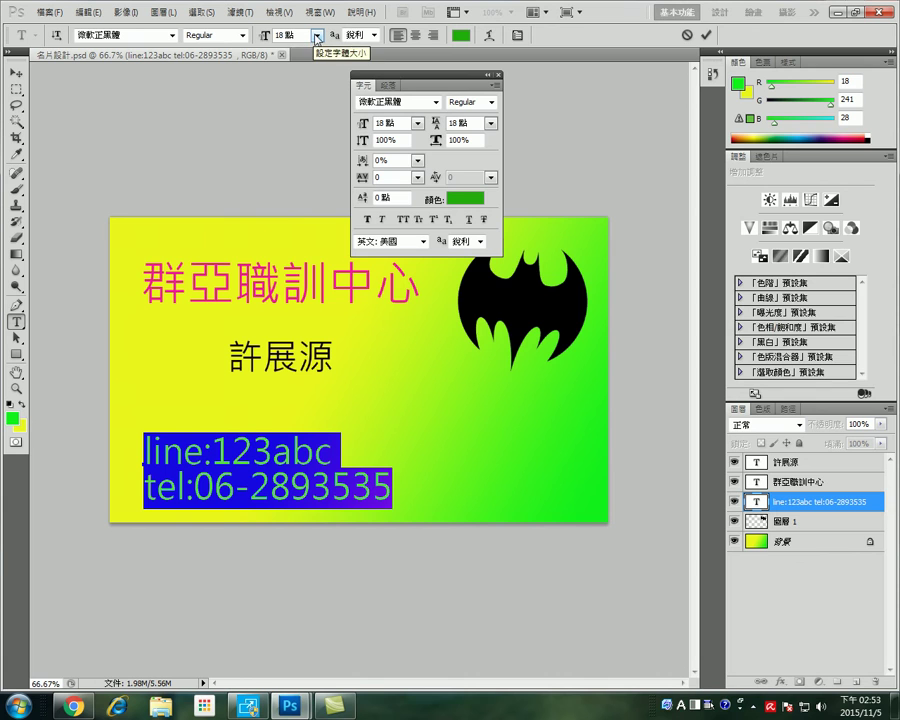
pyautogui.click(316, 36)
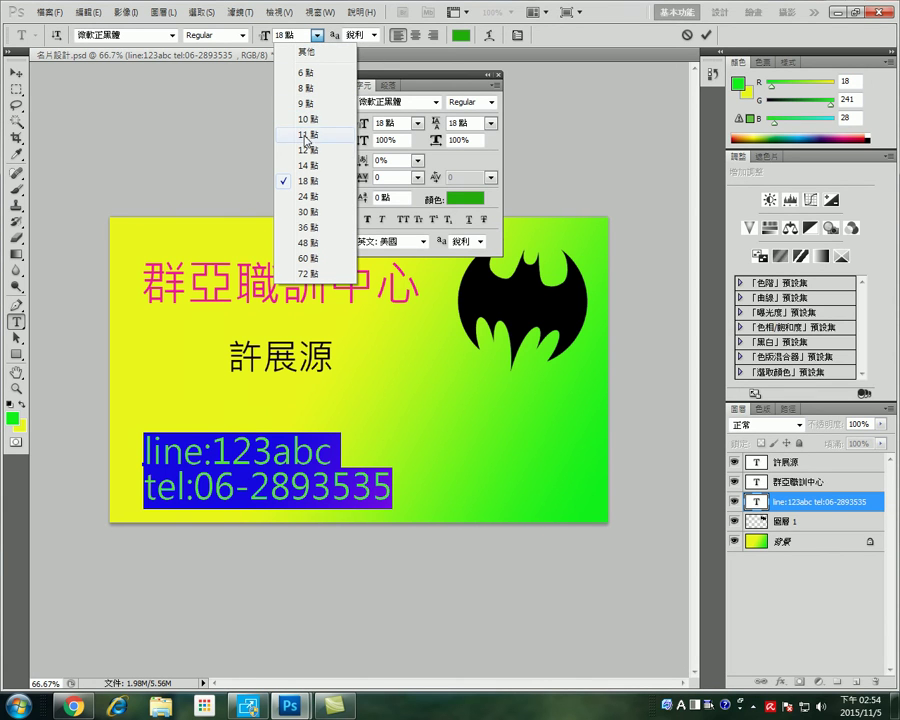
pyautogui.click(307, 150)
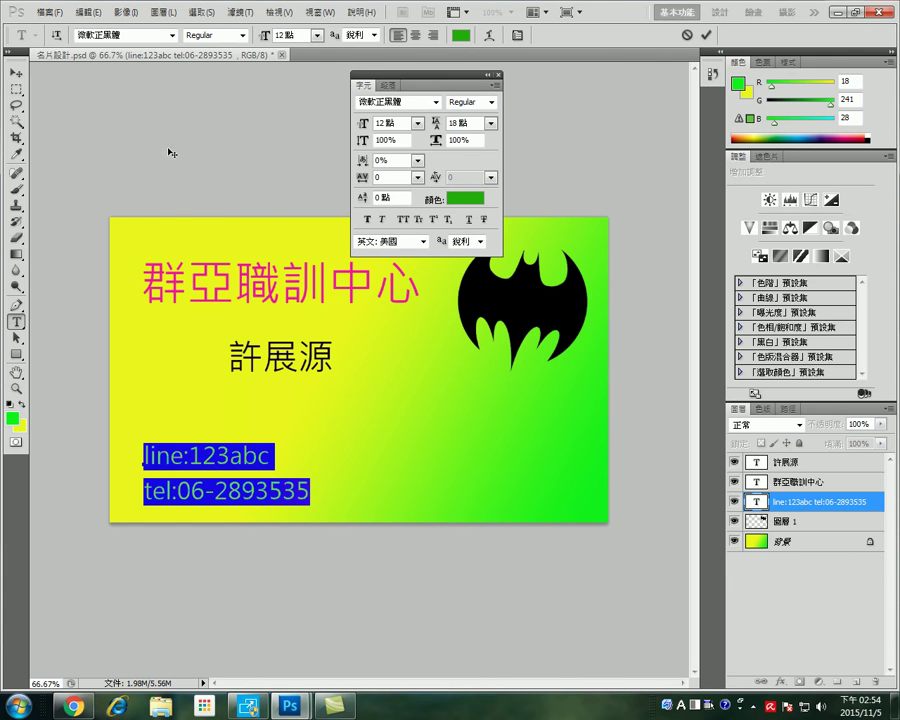
pyautogui.click(18, 72)
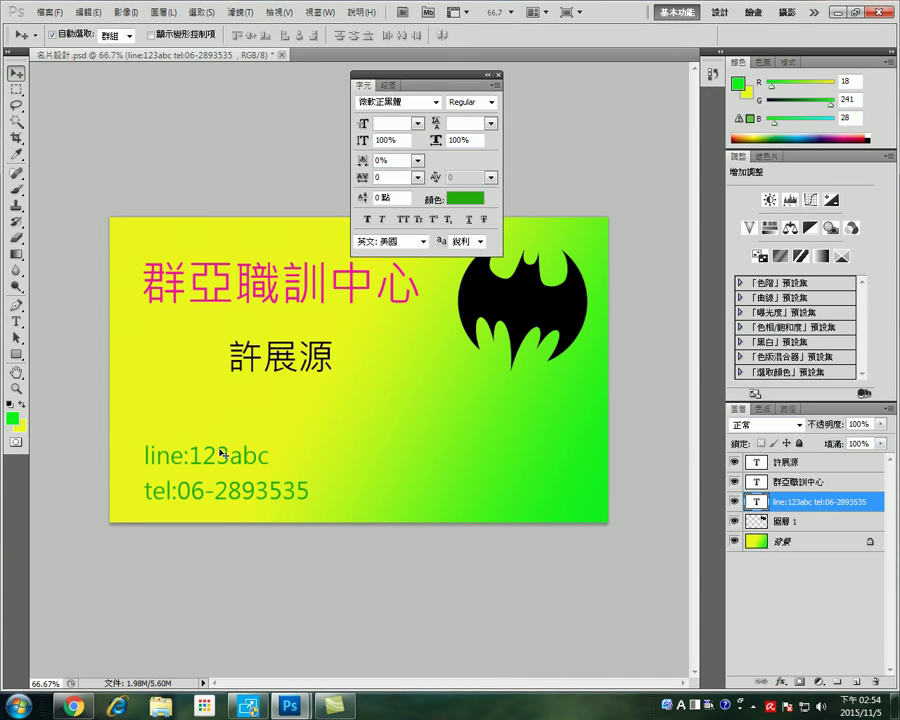
pyautogui.moveTo(185, 462)
pyautogui.mouseDown()
pyautogui.moveTo(196, 458)
pyautogui.moveTo(184, 463)
pyautogui.mouseUp()
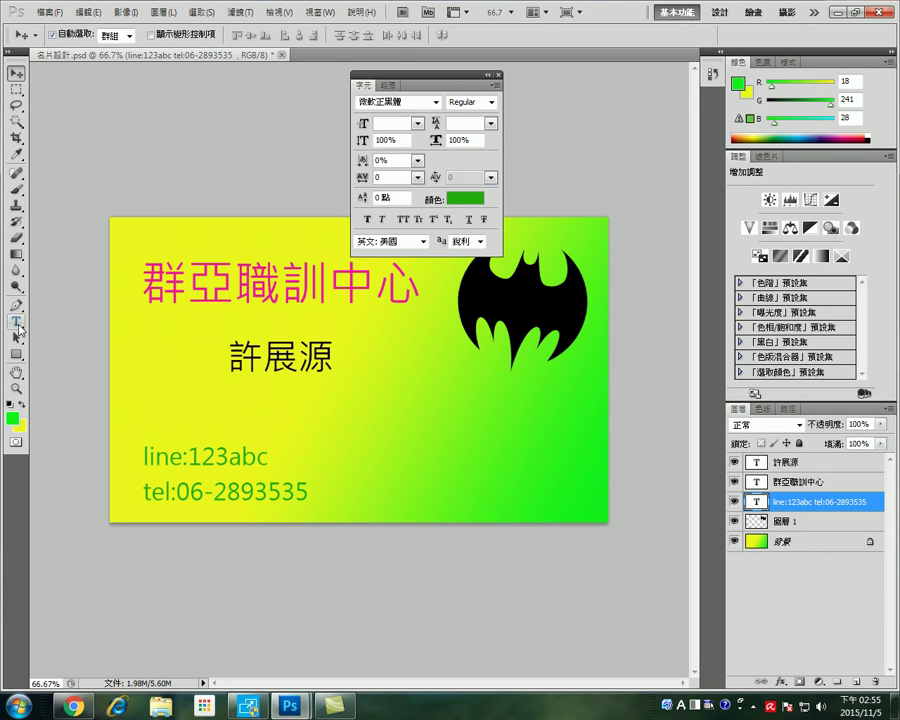
pyautogui.click(17, 321)
pyautogui.click(229, 362)
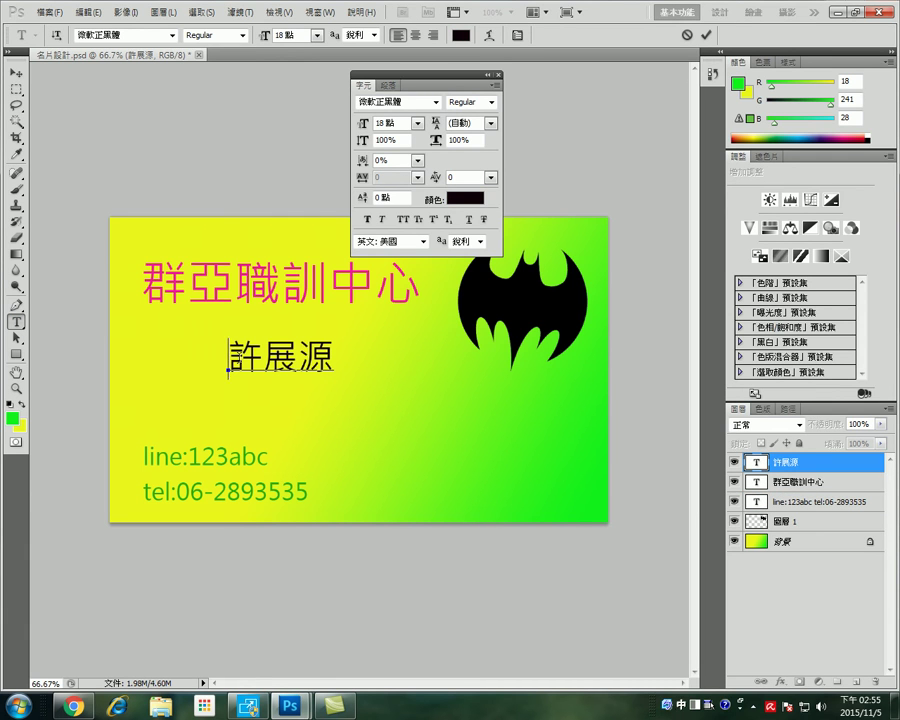
pyautogui.write('性')
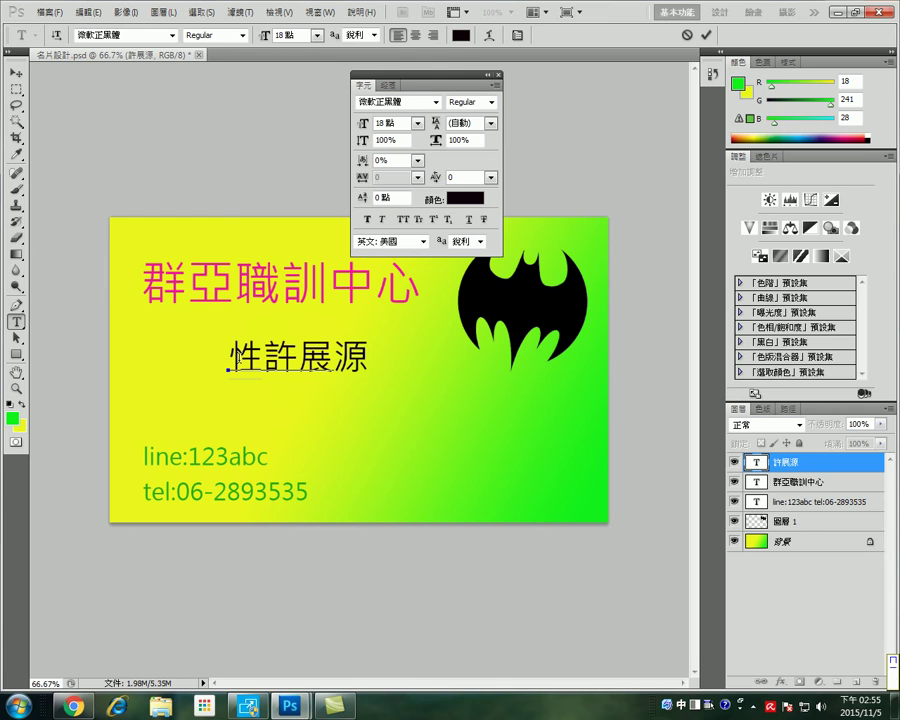
pyautogui.write('名:')
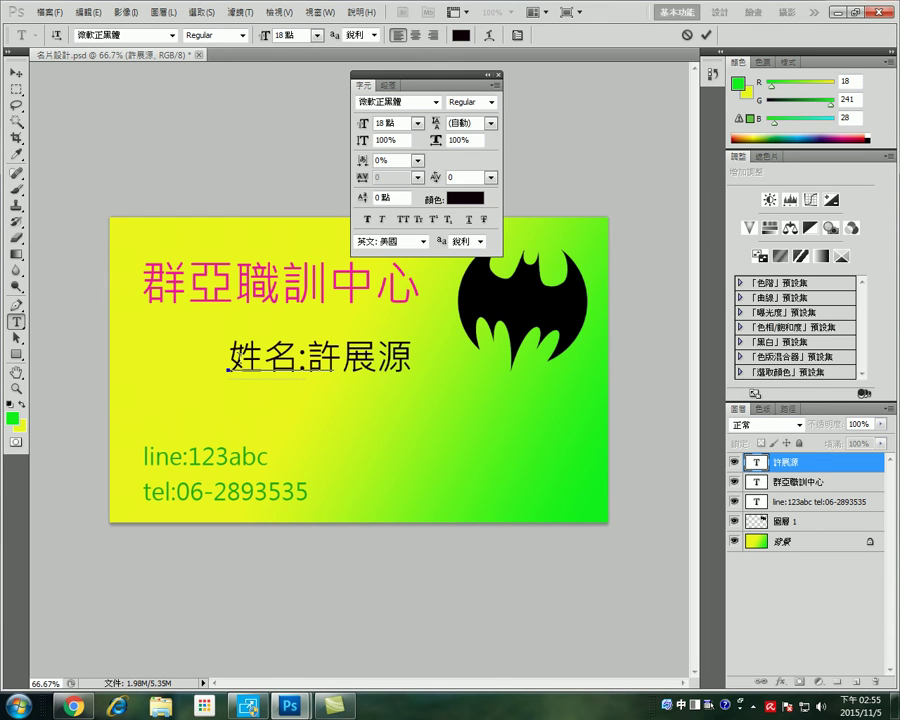
pyautogui.press('Return')
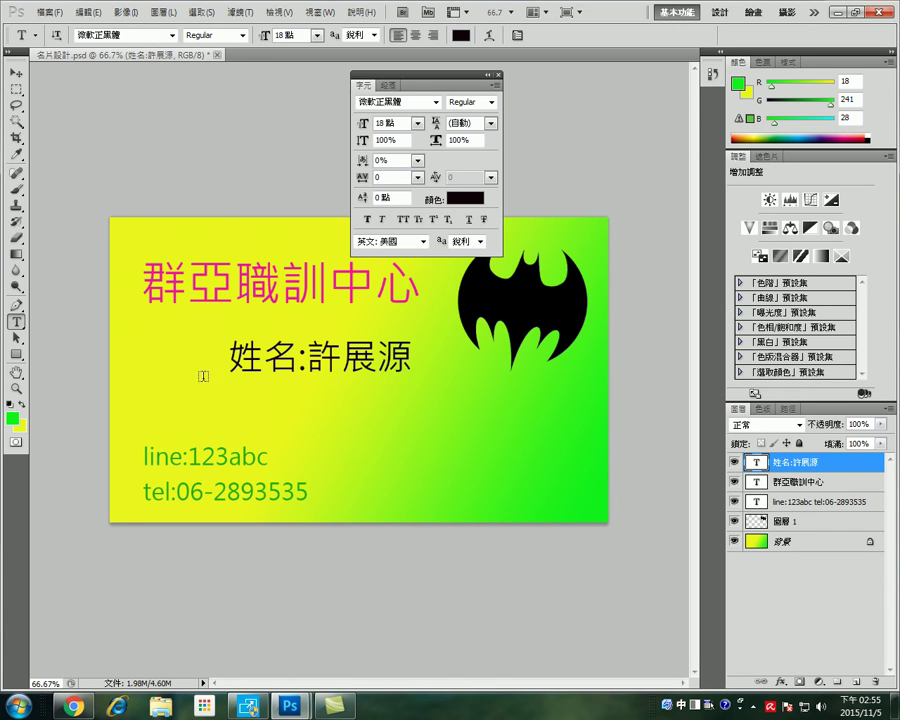
pyautogui.click(17, 74)
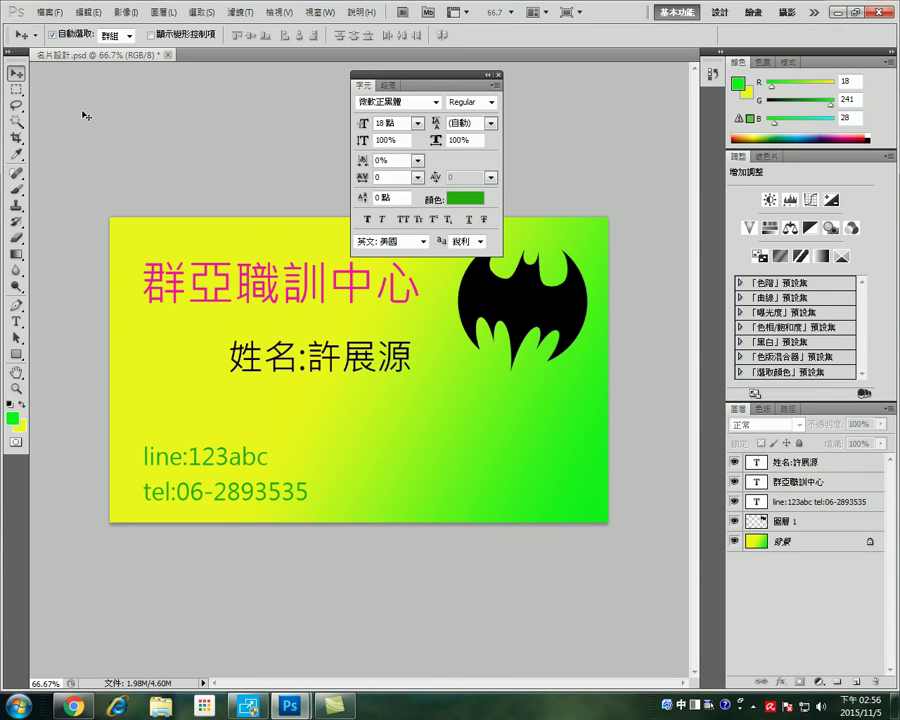
pyautogui.click(310, 362)
pyautogui.click(17, 321)
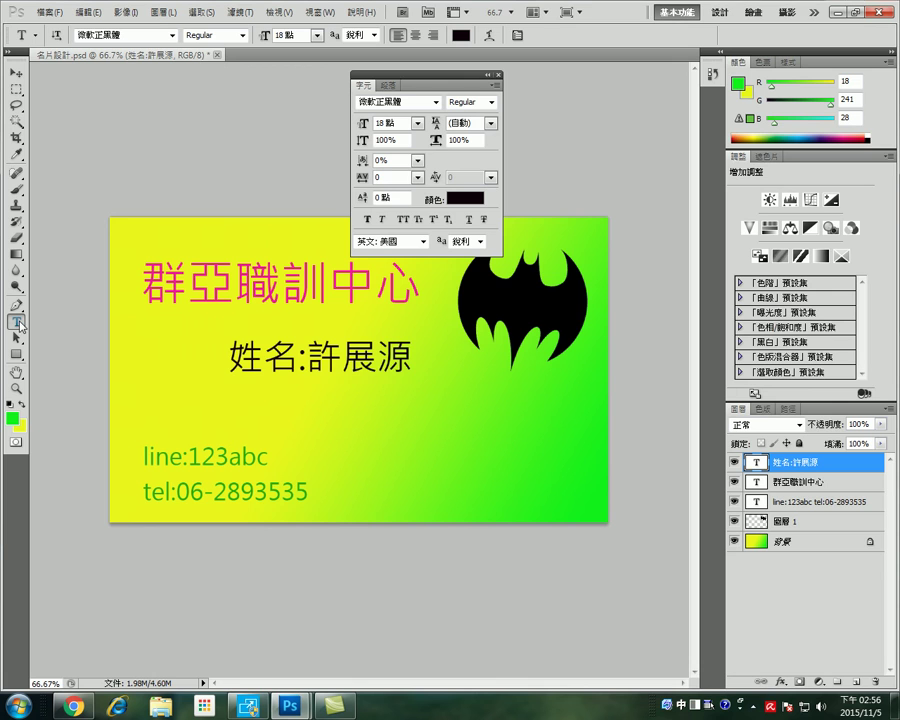
pyautogui.click(310, 360)
pyautogui.press('BackSpace')
pyautogui.press('BackSpace')
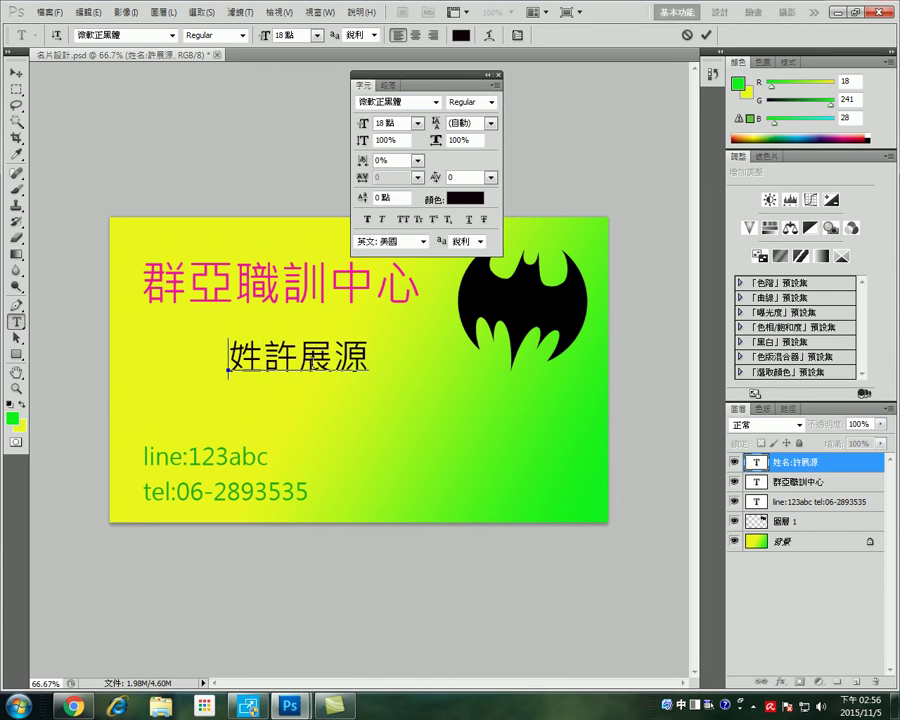
pyautogui.press('BackSpace')
pyautogui.click(17, 73)
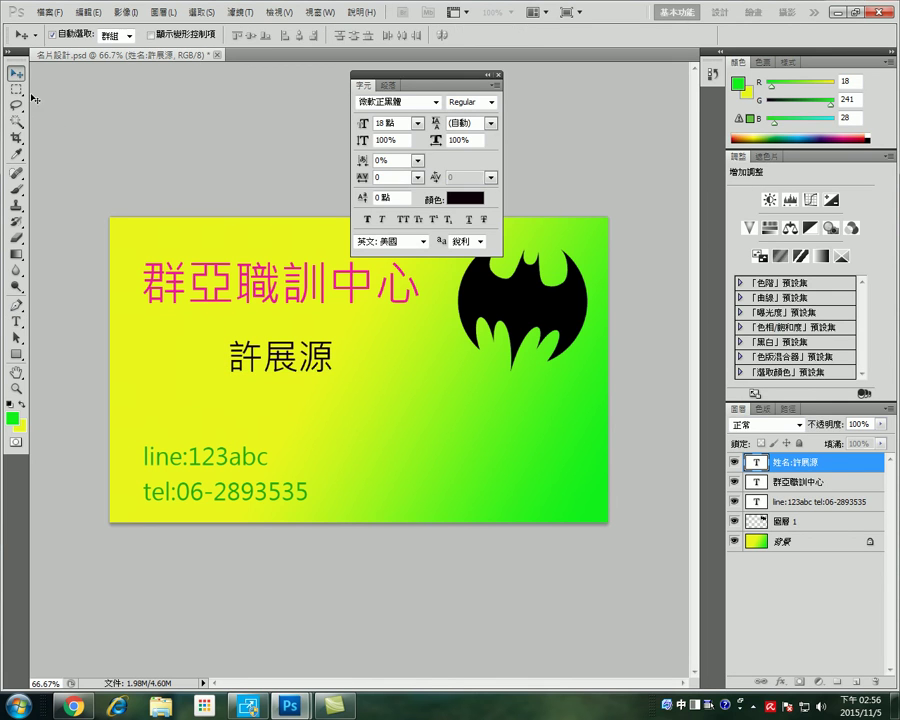
pyautogui.moveTo(291, 370); pyautogui.dragTo(296, 385)
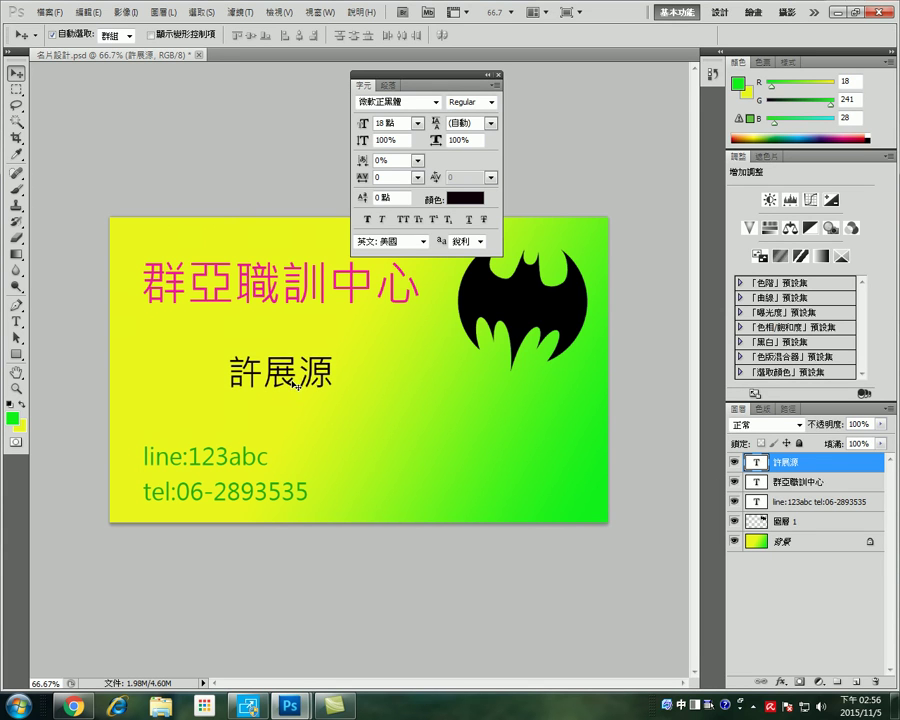
pyautogui.click(499, 75)
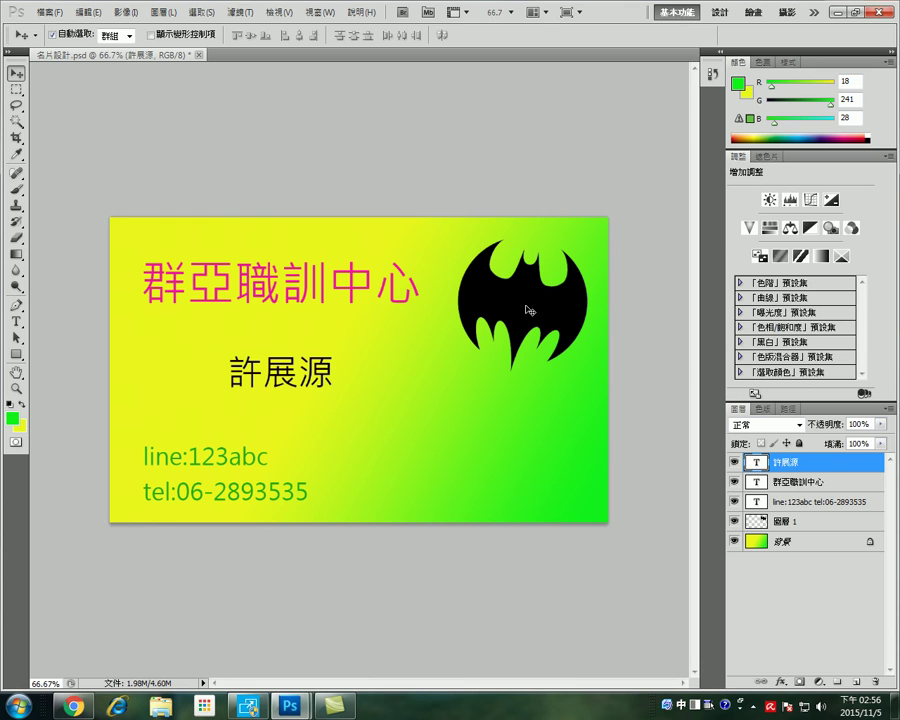
# Step: Move the bat logo down and attempt a resize, discarding the distorted transform
pyautogui.moveTo(558, 315); pyautogui.dragTo(559, 439)
pyautogui.hotkey('ctrl', 't')
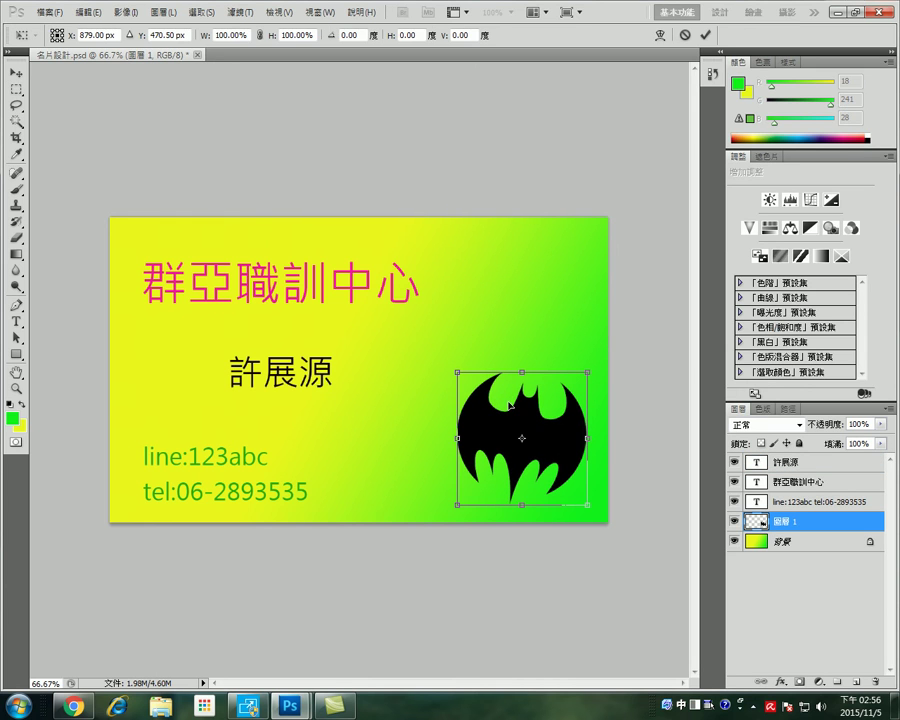
pyautogui.moveTo(458, 373)
pyautogui.mouseDown()
pyautogui.moveTo(412, 345)
pyautogui.moveTo(364, 338)
pyautogui.mouseUp()
pyautogui.moveTo(368, 341); pyautogui.dragTo(410, 364)
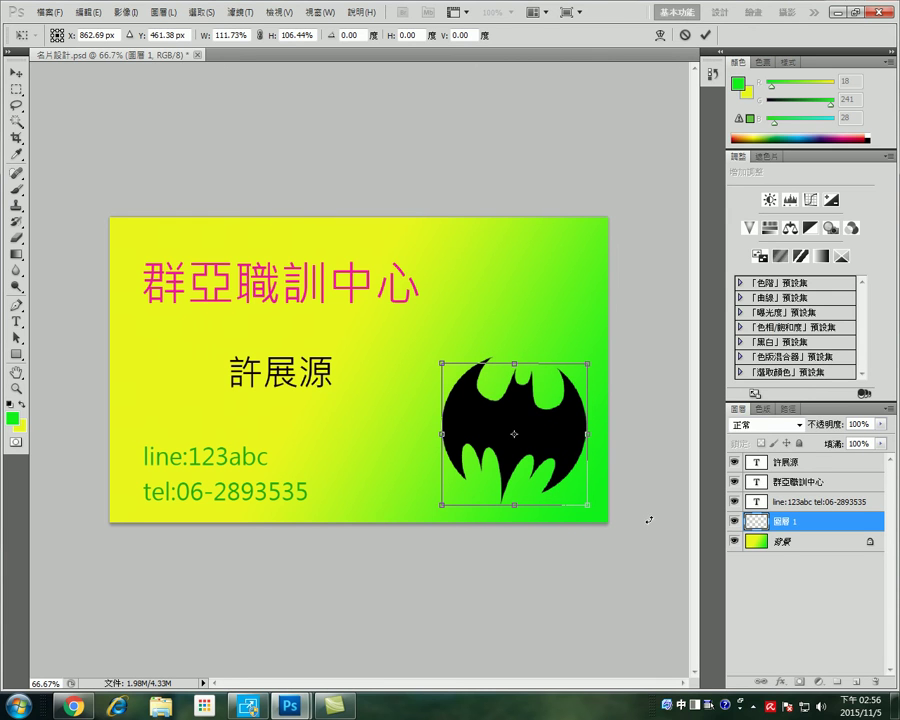
pyautogui.click(16, 72)
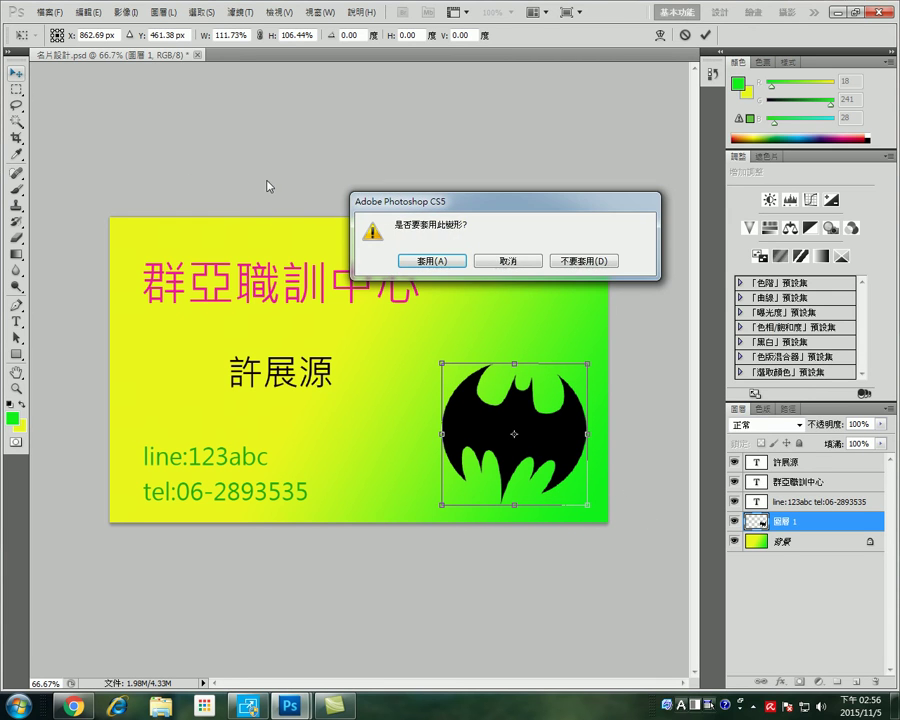
pyautogui.click(586, 262)
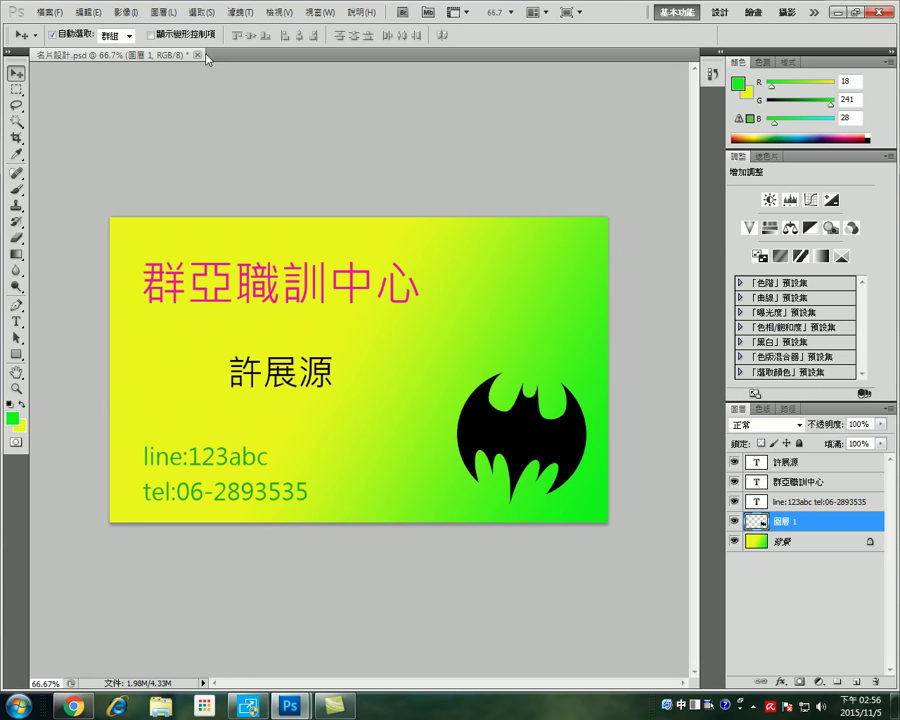
# Step: Scale the bat logo to 151%, tilt it 7° clockwise, and place it at the lower right
pyautogui.moveTo(531, 448); pyautogui.dragTo(526, 434)
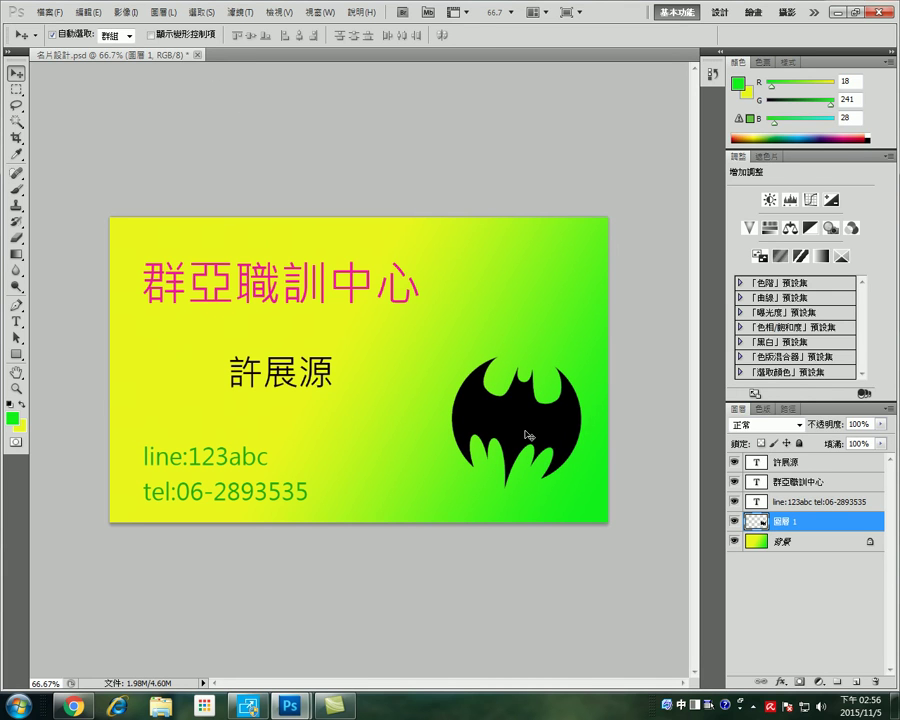
pyautogui.hotkey('ctrl', 't')
pyautogui.moveTo(452, 357)
pyautogui.mouseDown()
pyautogui.moveTo(418, 332)
pyautogui.moveTo(382, 339)
pyautogui.moveTo(287, 298)
pyautogui.moveTo(350, 320)
pyautogui.mouseUp()
pyautogui.moveTo(535, 398); pyautogui.dragTo(562, 430)
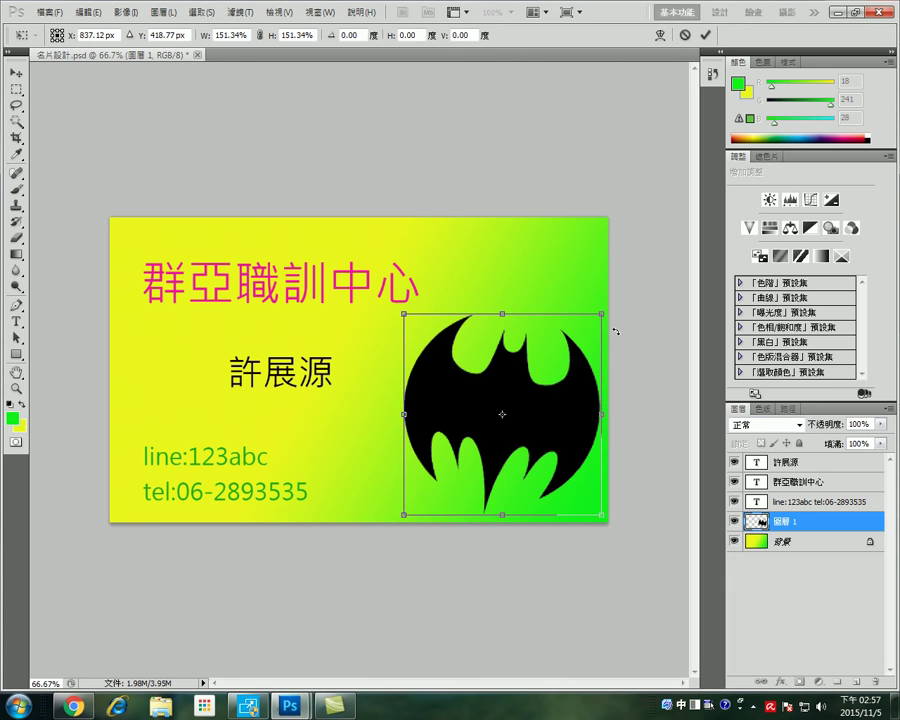
pyautogui.moveTo(615, 331); pyautogui.dragTo(622, 356)
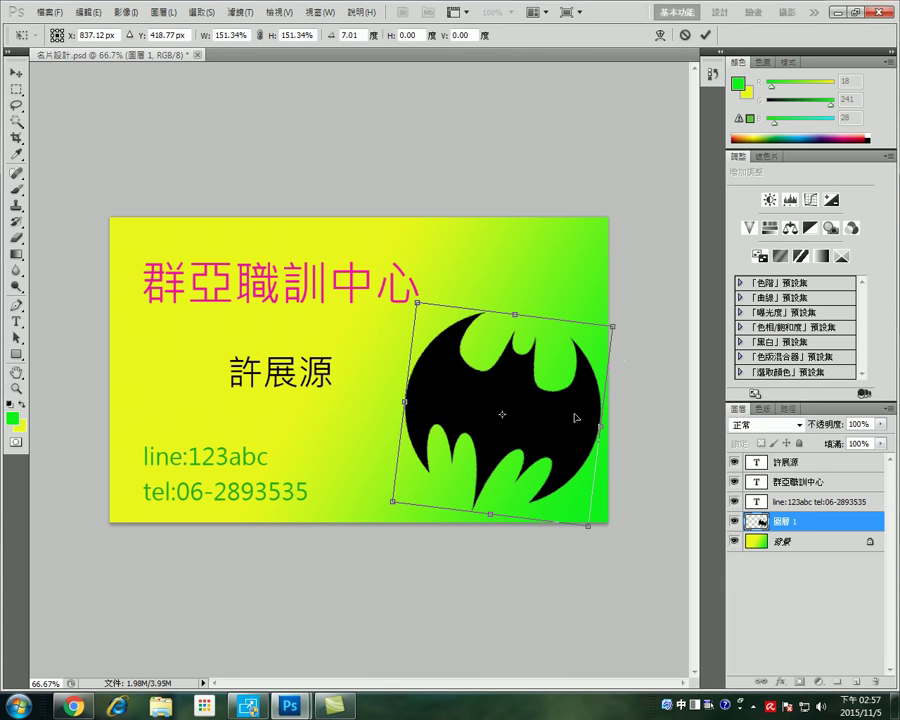
pyautogui.moveTo(576, 418); pyautogui.dragTo(572, 422)
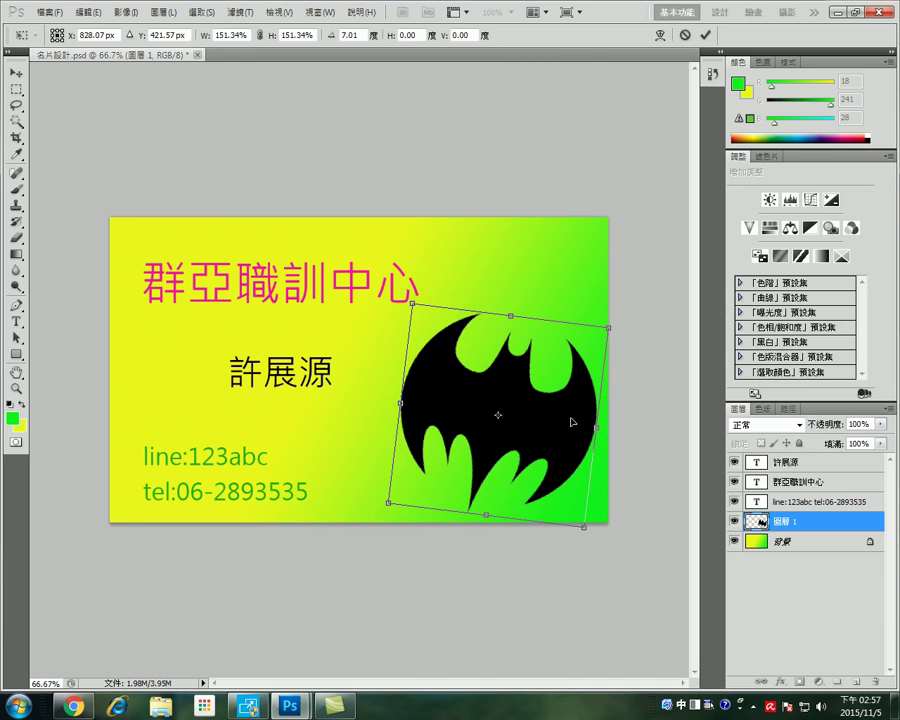
pyautogui.press('Return')
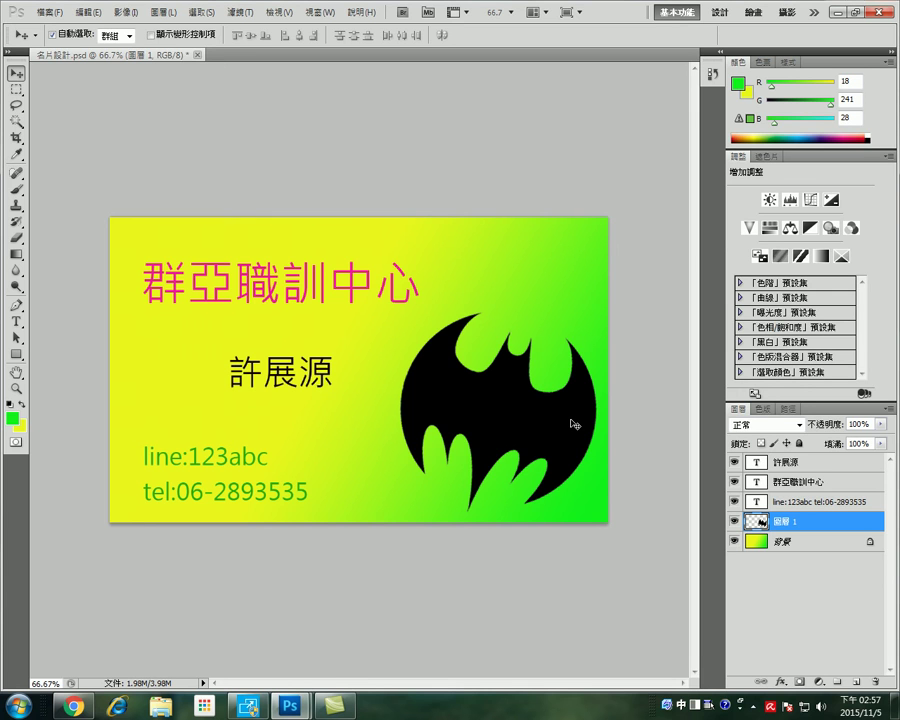
# Step: Save 名片設計.psd and bring up a Windows Explorer window
pyautogui.click(45, 12)
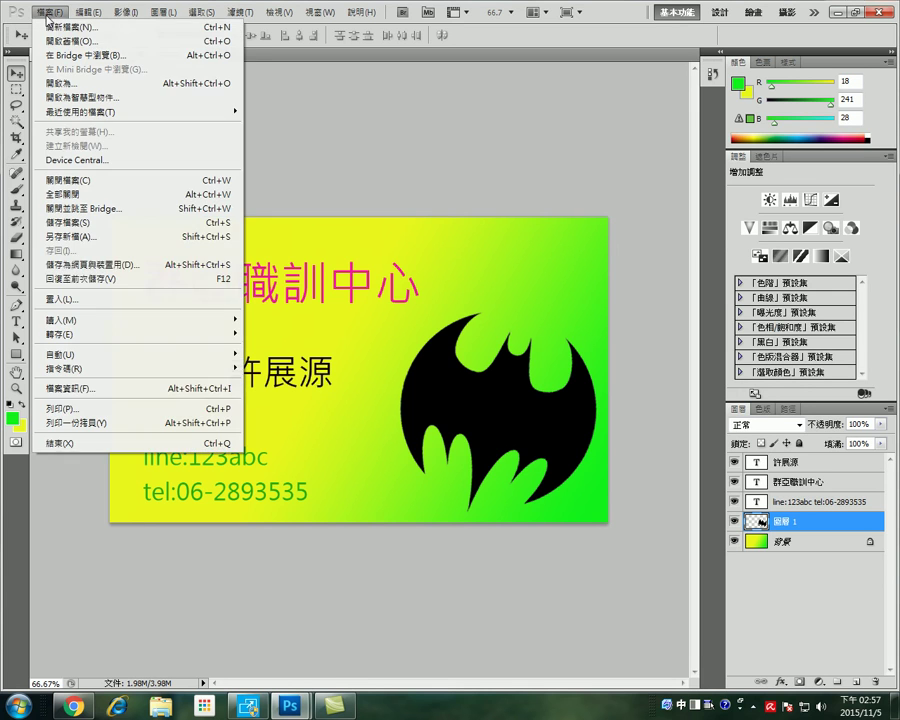
pyautogui.click(100, 223)
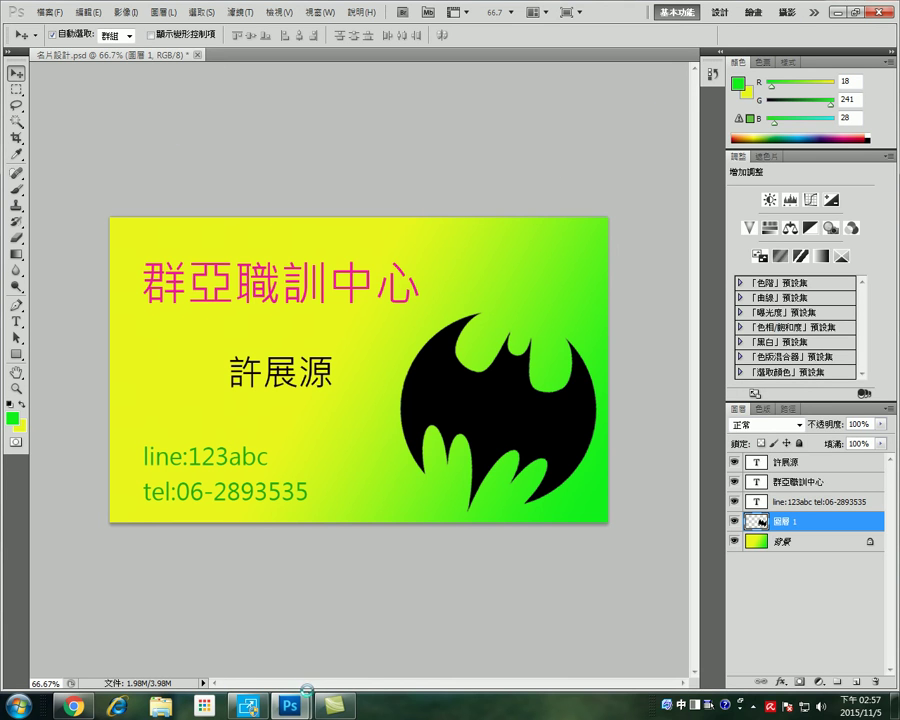
pyautogui.click(157, 707)
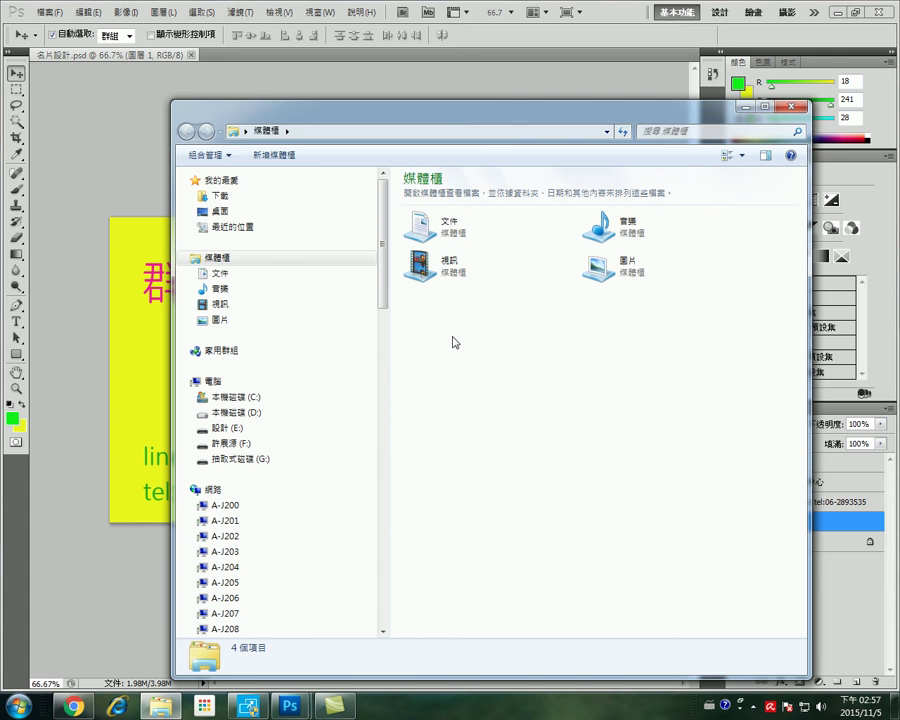
# Step: Minimize Photoshop and browse to D:\資料分享區, highlighting the 企劃班練習 folder
pyautogui.click(835, 14)
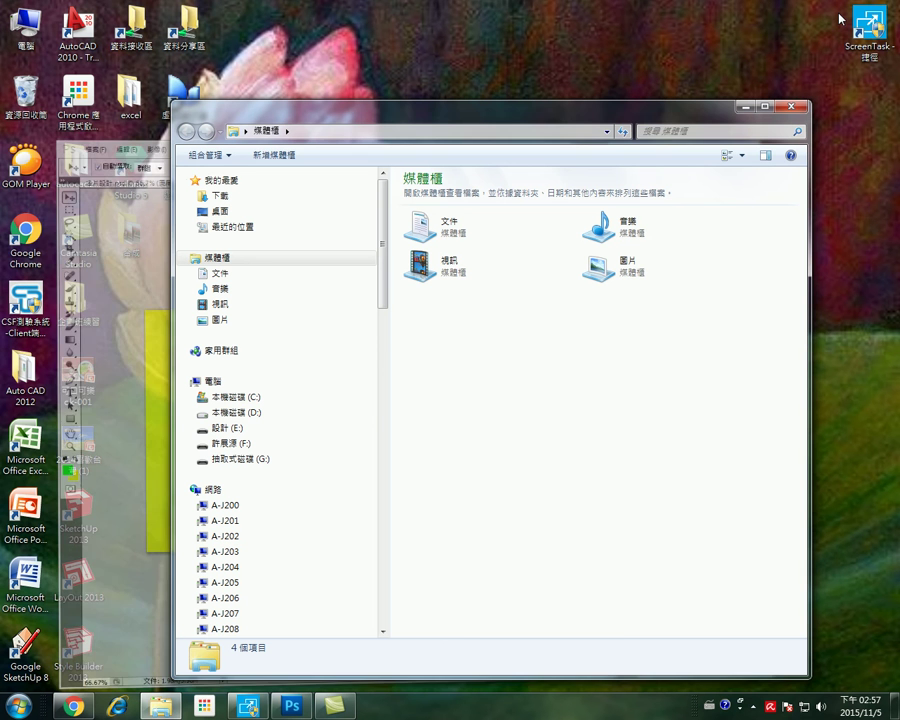
pyautogui.click(250, 412)
pyautogui.doubleClick(458, 289)
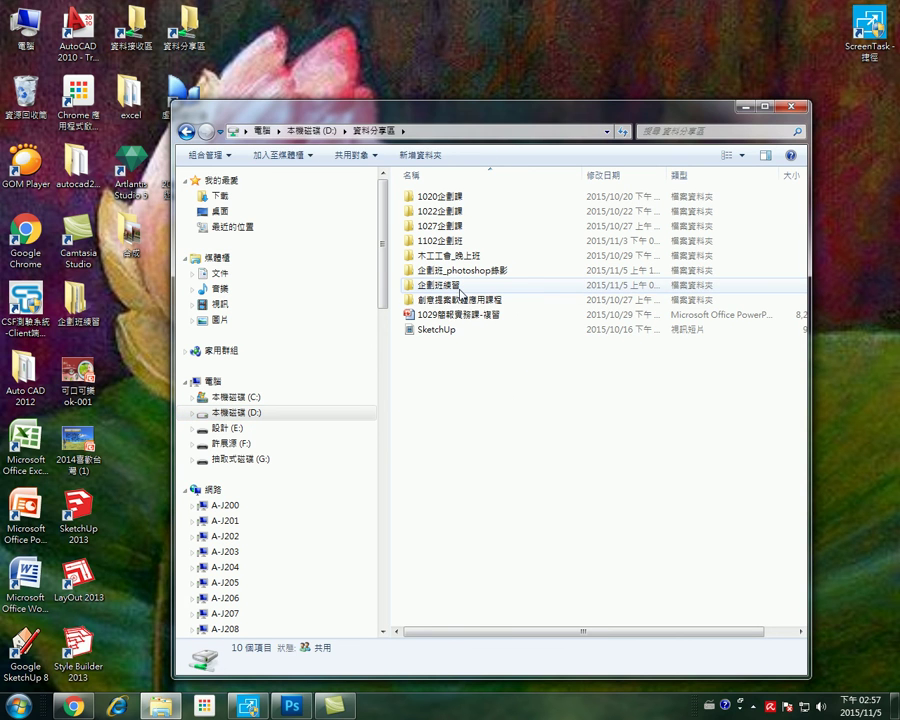
pyautogui.rightClick(455, 288)
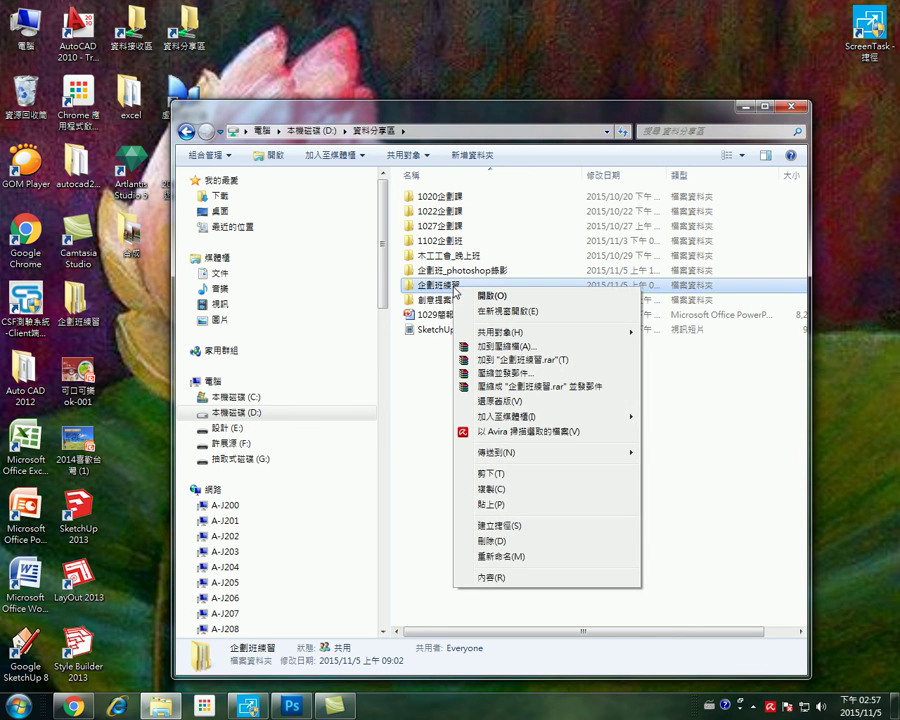
pyautogui.click(742, 705)
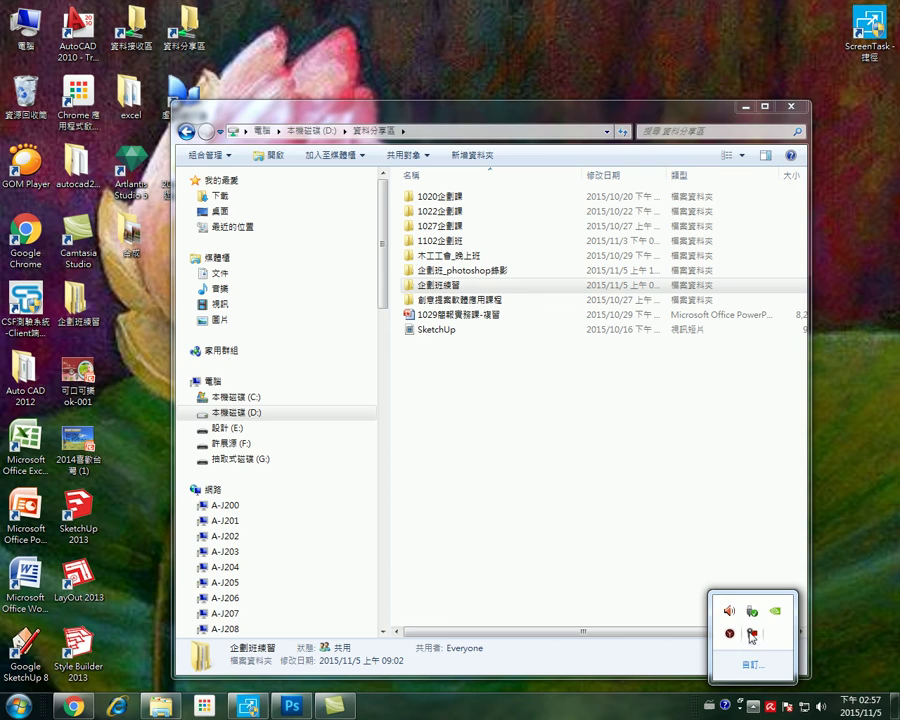